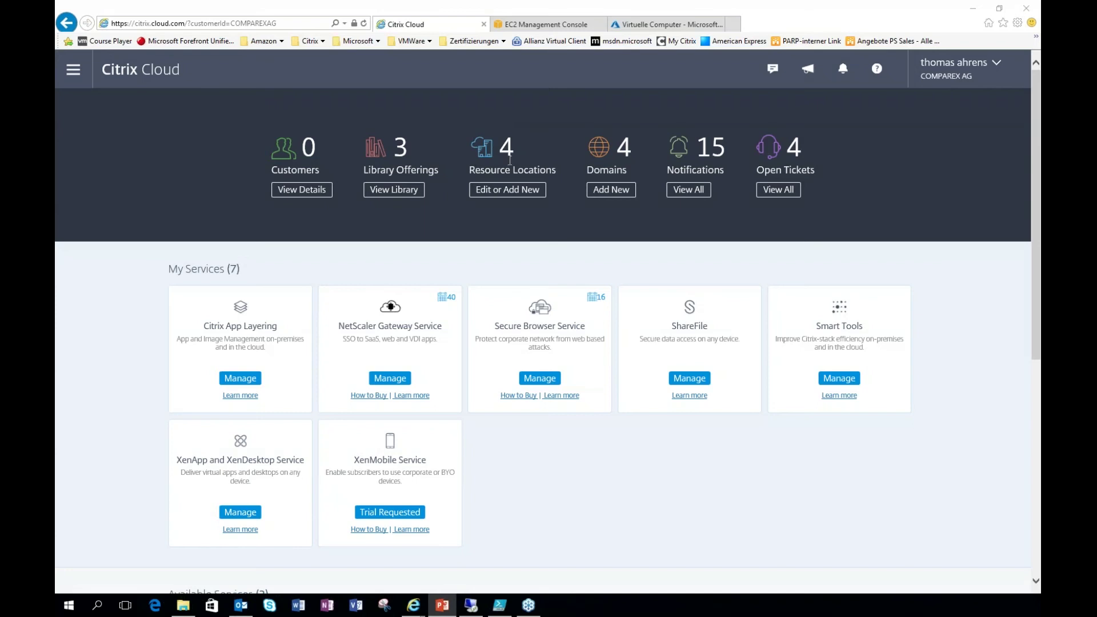
# Step: Go to Resource Locations, listing CitrixOnAWS, CitrixOnAzure and KieselOnAzure with their Cloud Connectors
pyautogui.click(66, 76)
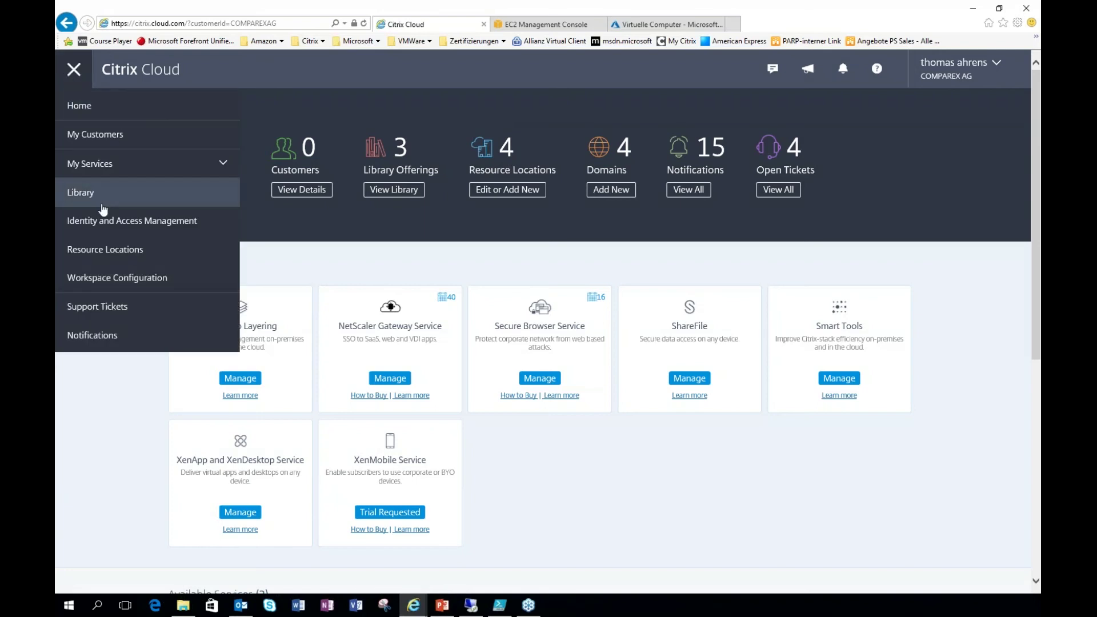
pyautogui.click(120, 250)
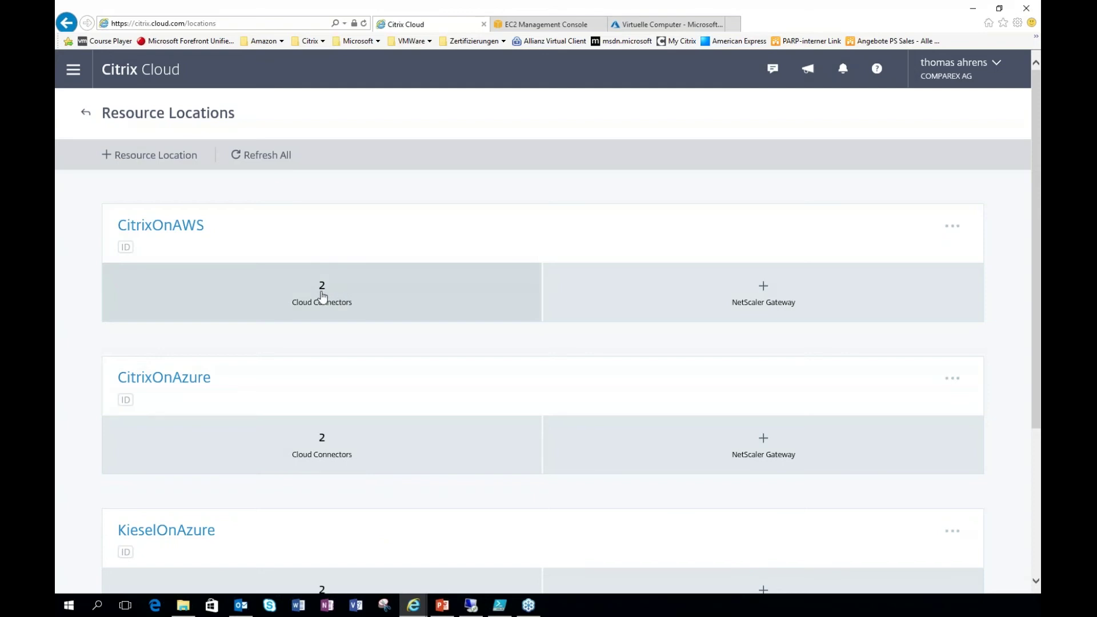
# Step: Open CitrixOnAWS's Cloud Connectors and review cloudconnector1's Memory, CPU, Network and Disk charts
pyautogui.click(323, 295)
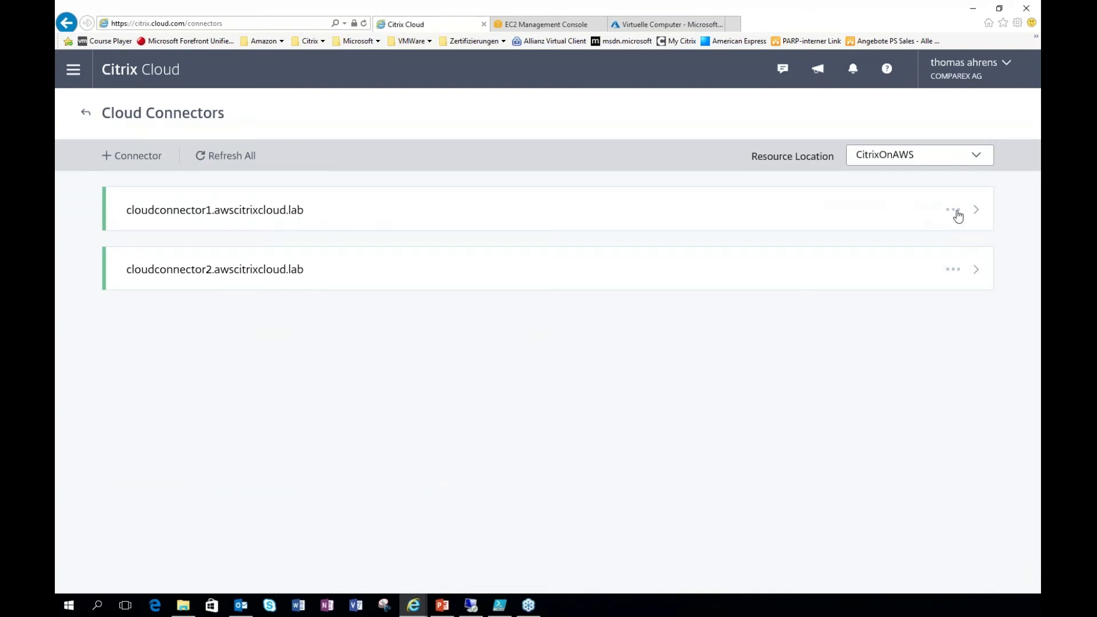
pyautogui.click(978, 212)
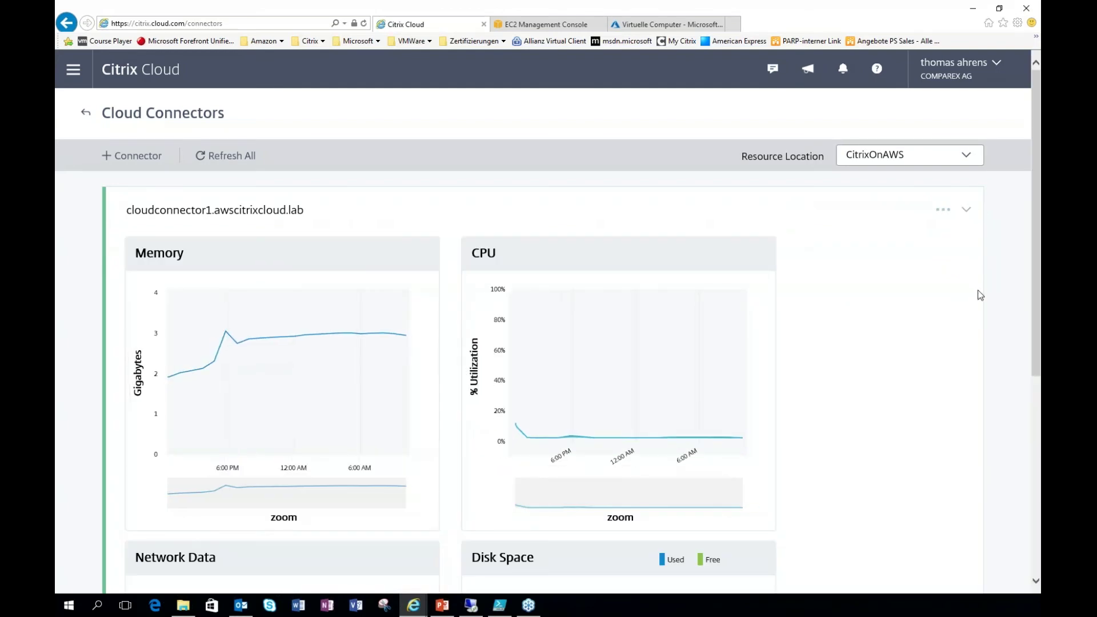
pyautogui.scroll(-2, 851, 391)
pyautogui.scroll(-1, 850, 393)
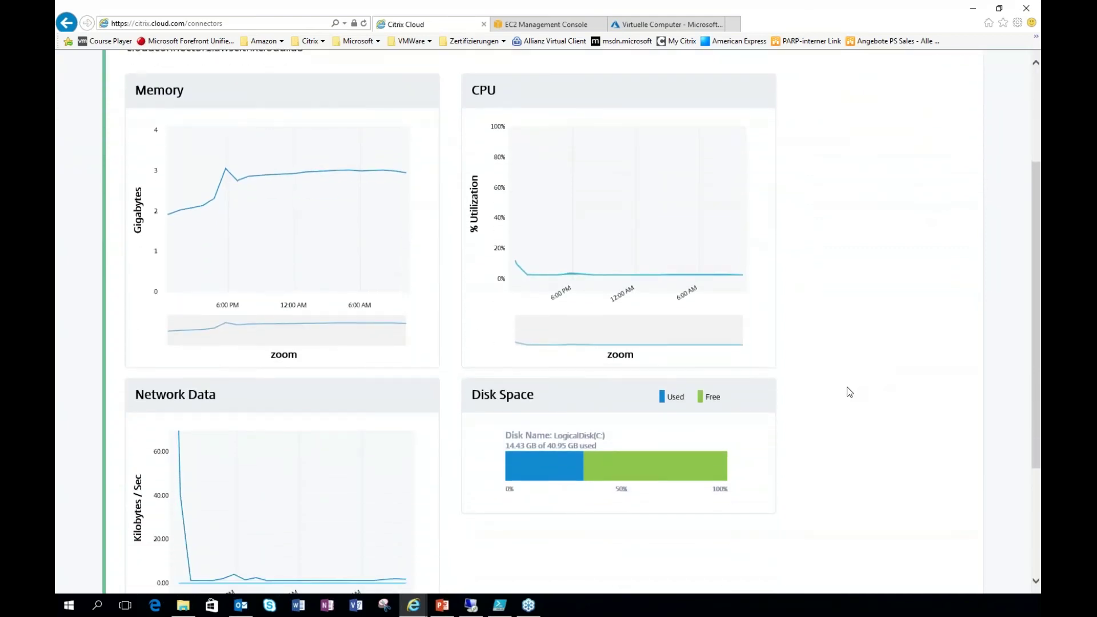
pyautogui.scroll(1, 858, 392)
pyautogui.scroll(-1, 820, 382)
pyautogui.scroll(2, 362, 465)
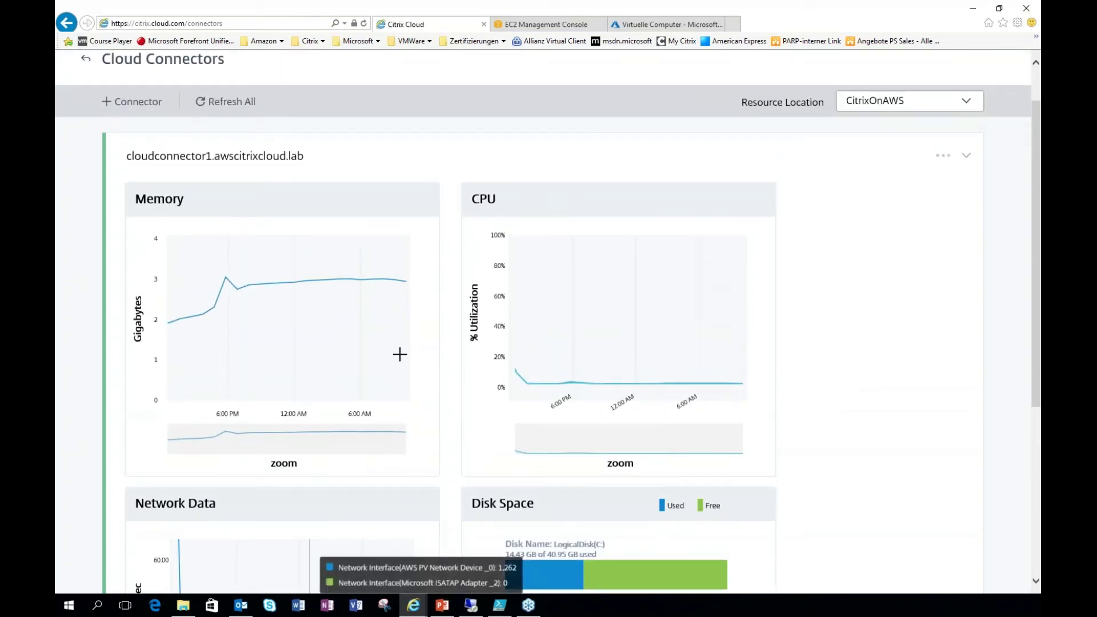
pyautogui.click(967, 158)
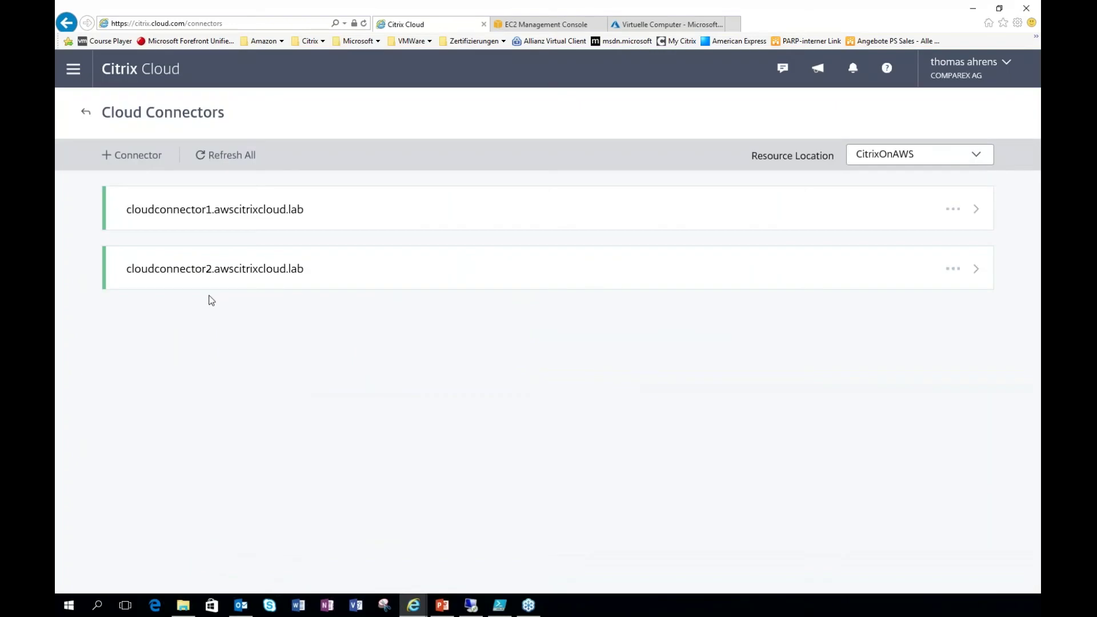
# Step: Inspect CitrixOnAzure's connectors and the warning-flagged lab location's connector, returning to Resource Locations each time
pyautogui.click(87, 113)
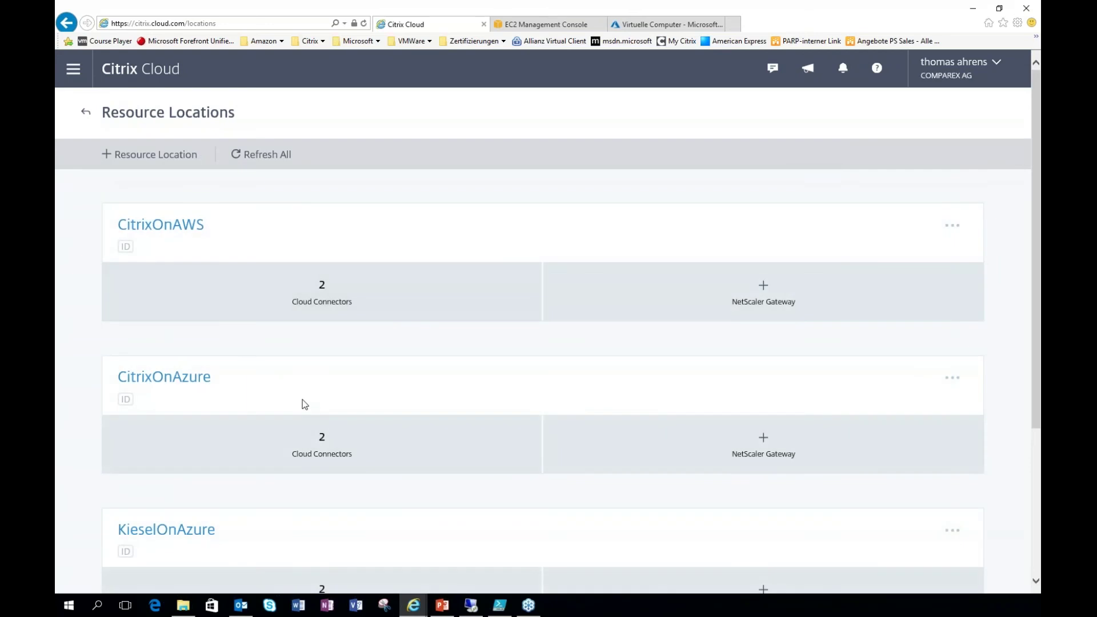
pyautogui.click(323, 449)
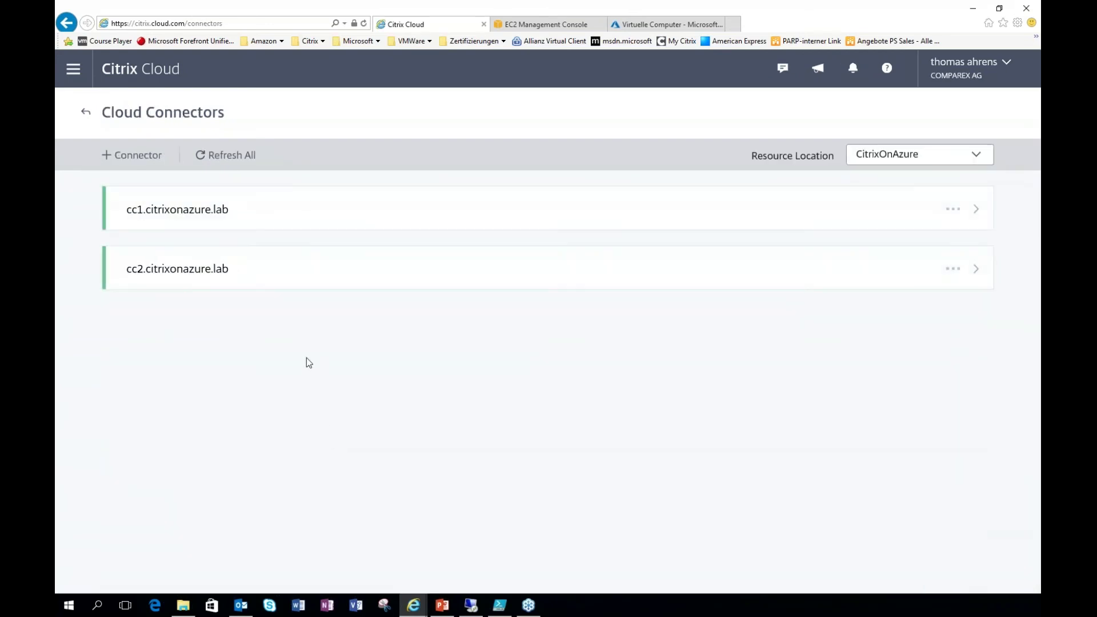
pyautogui.click(88, 116)
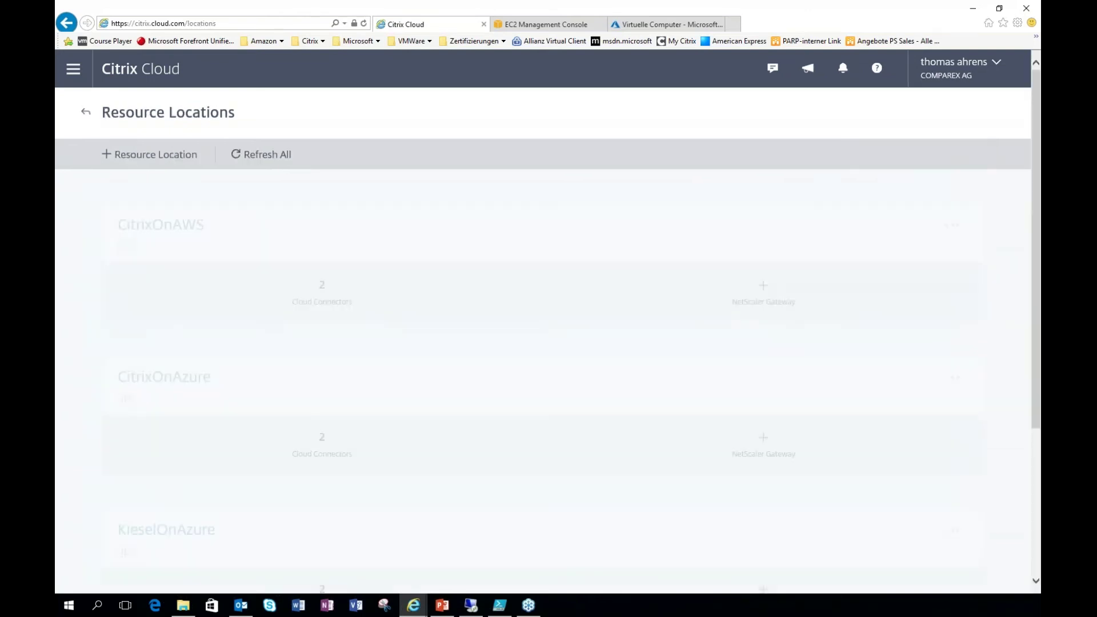
pyautogui.scroll(-5, 171, 283)
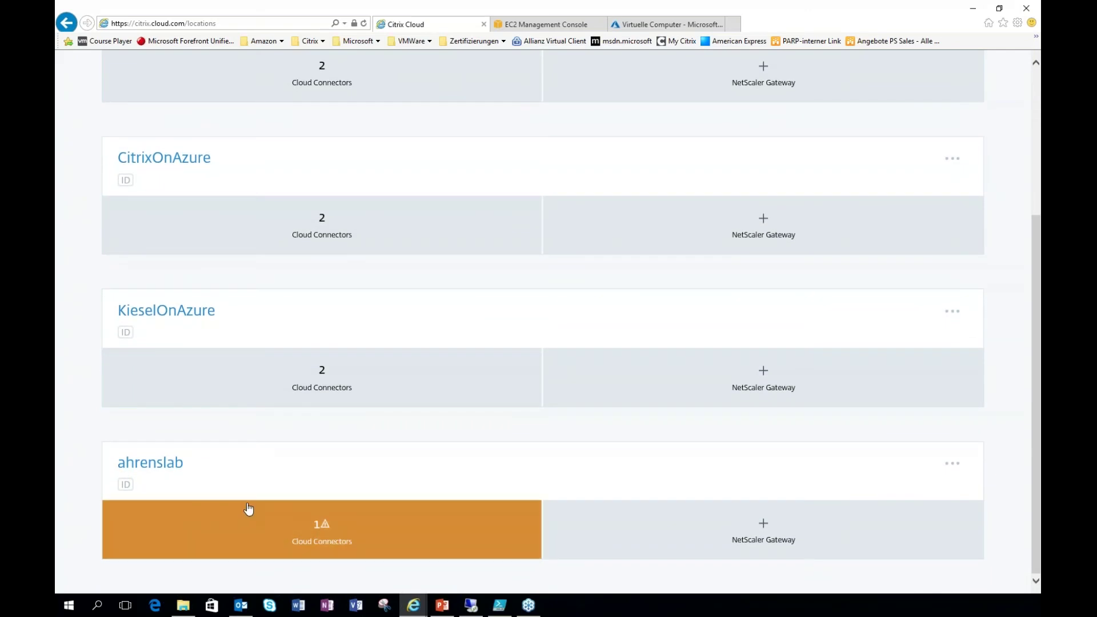
pyautogui.click(326, 543)
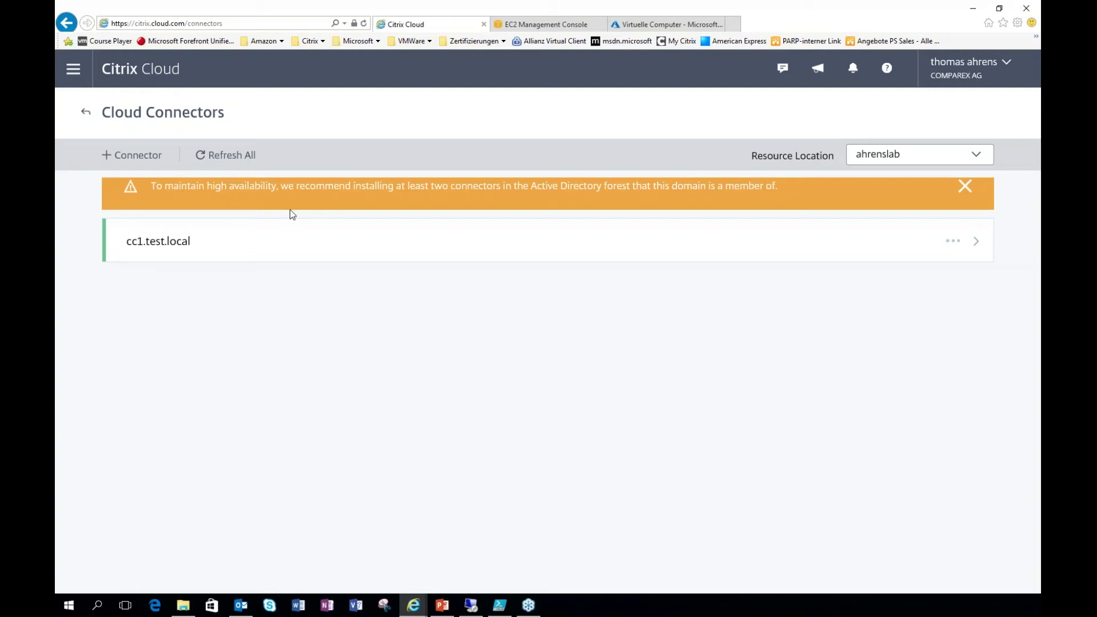
pyautogui.click(87, 114)
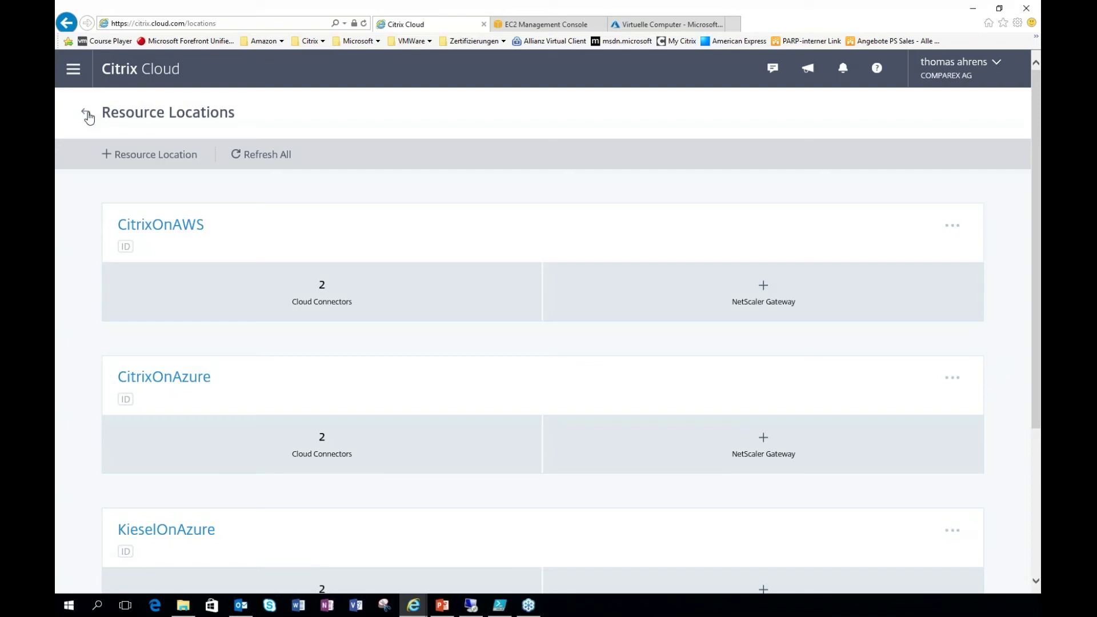
# Step: Show the API Access secure clients CloudAdmin and XAEssentialsClient under Identity and Access Management
pyautogui.click(74, 73)
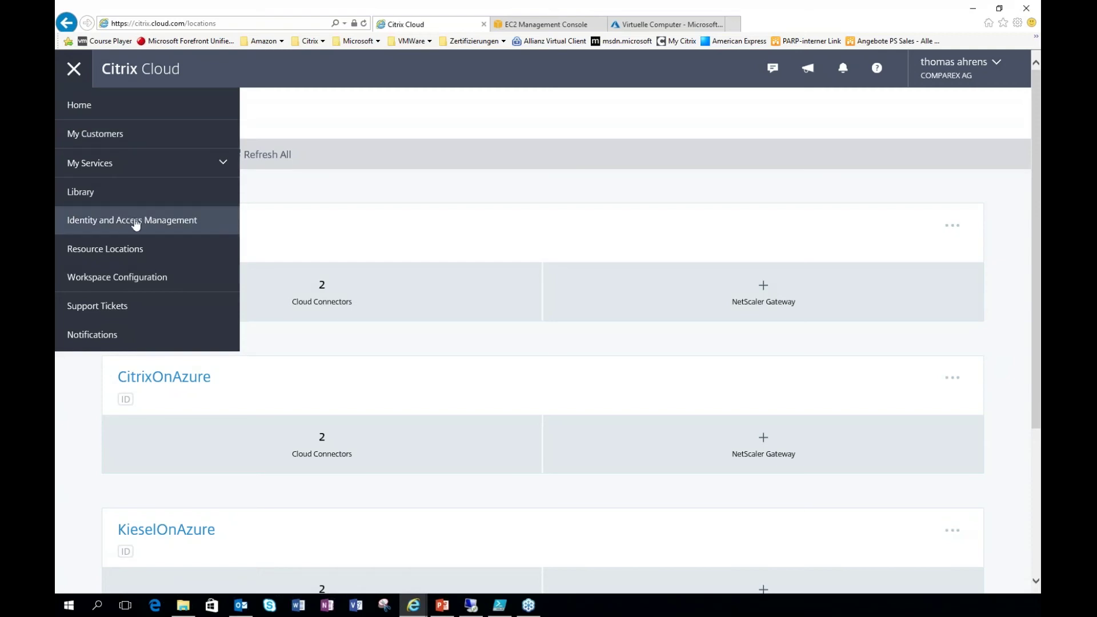
pyautogui.click(137, 222)
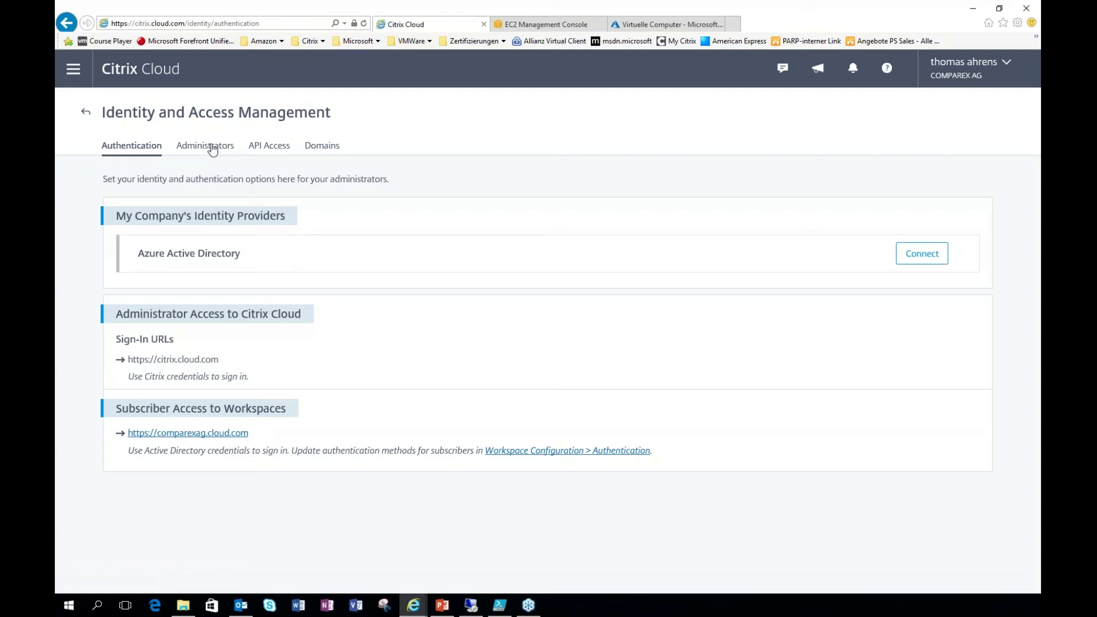
pyautogui.click(280, 151)
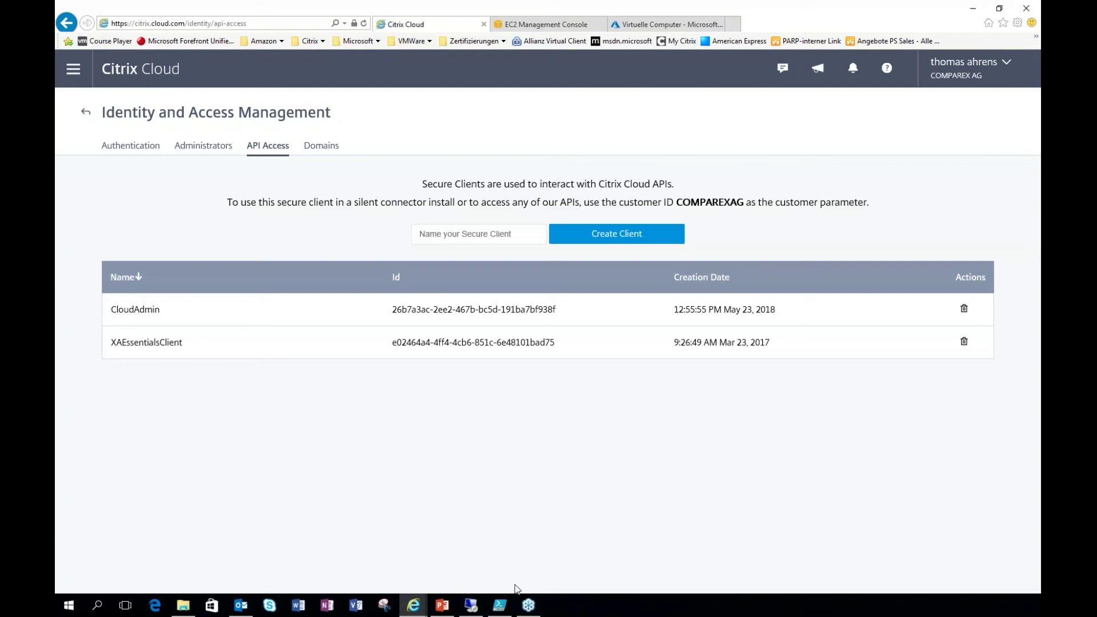
# Step: In PowerShell ISE, run the CitrixCloudAccess script and then Get-BrokerController
pyautogui.moveTo(506, 611)
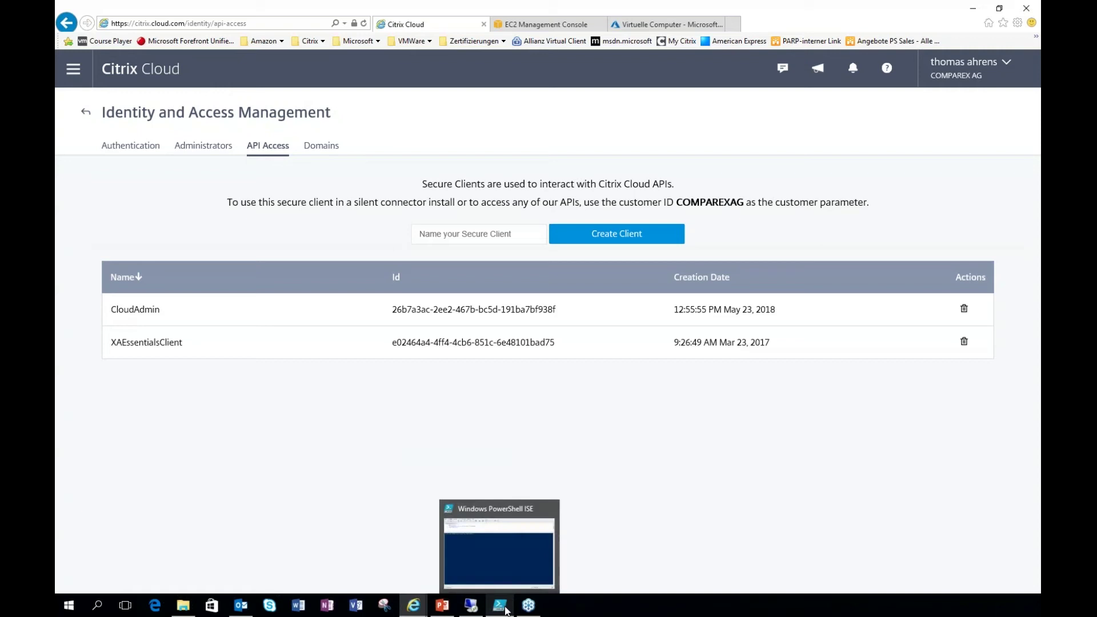
pyautogui.click(505, 611)
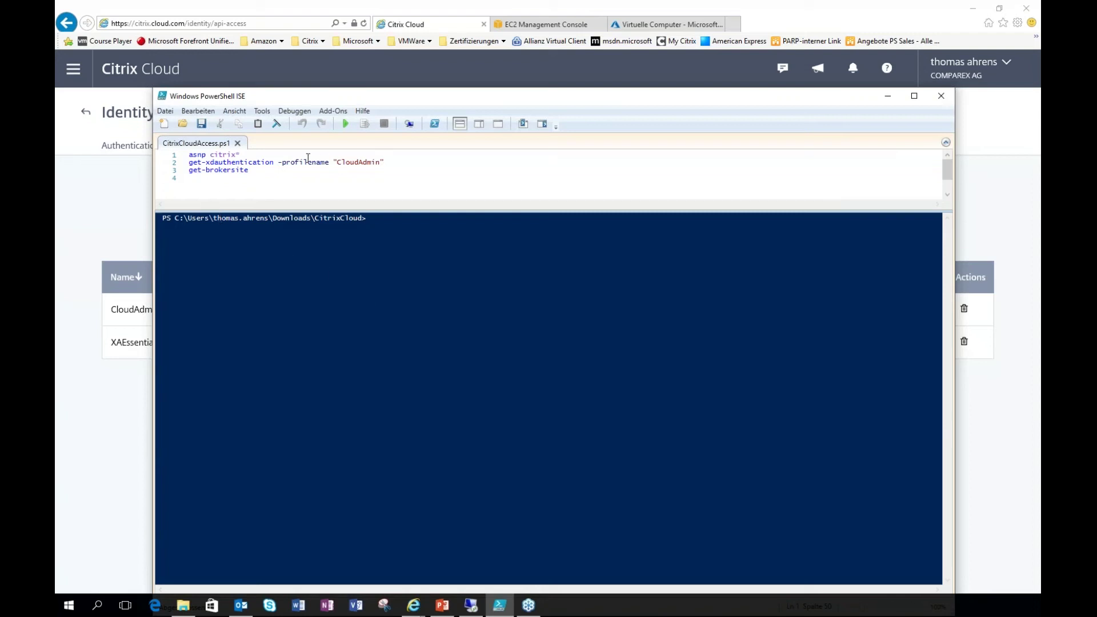
pyautogui.click(346, 126)
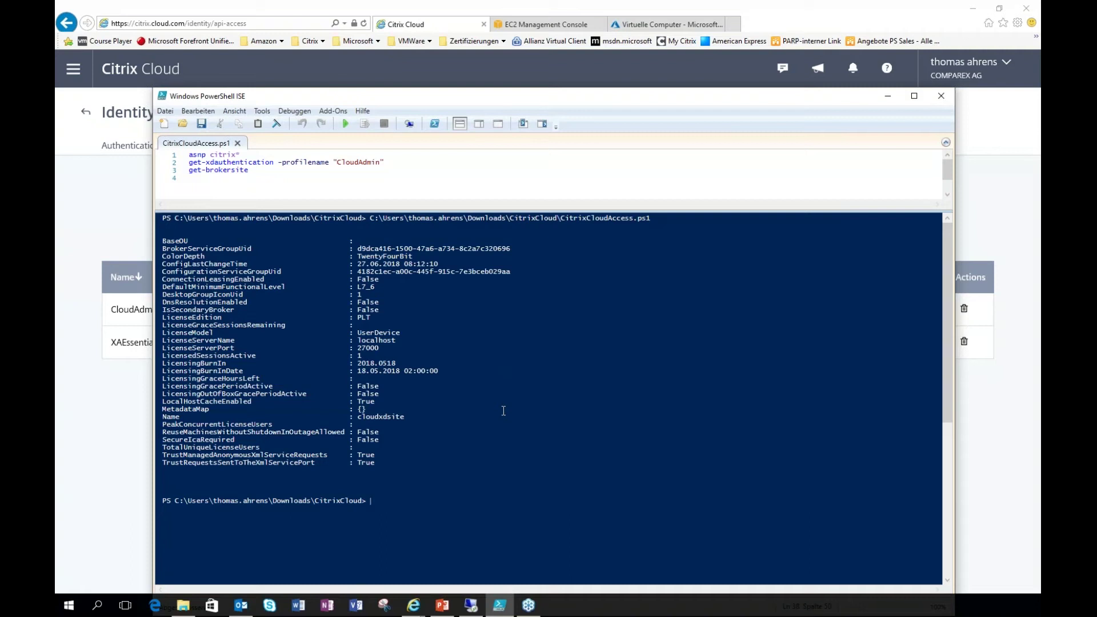
pyautogui.write('get-brokercontr')
pyautogui.press('Tab')
pyautogui.press('Return')
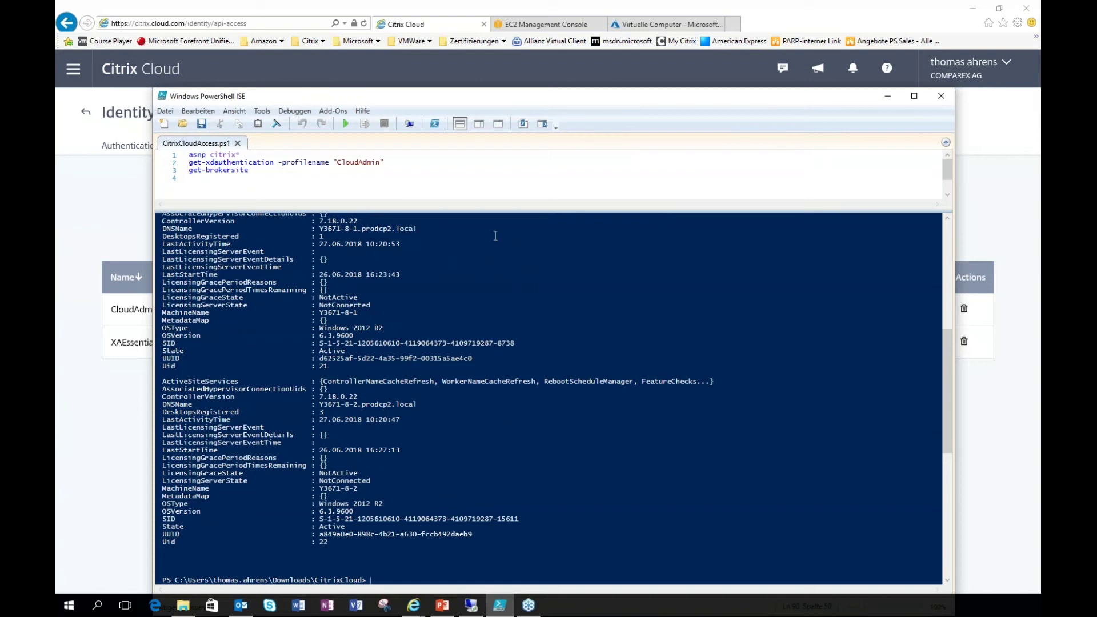
# Step: Enlarge the console output and highlight the ControllerVersion value 7.18.0.22
pyautogui.moveTo(501, 214); pyautogui.dragTo(509, 181)
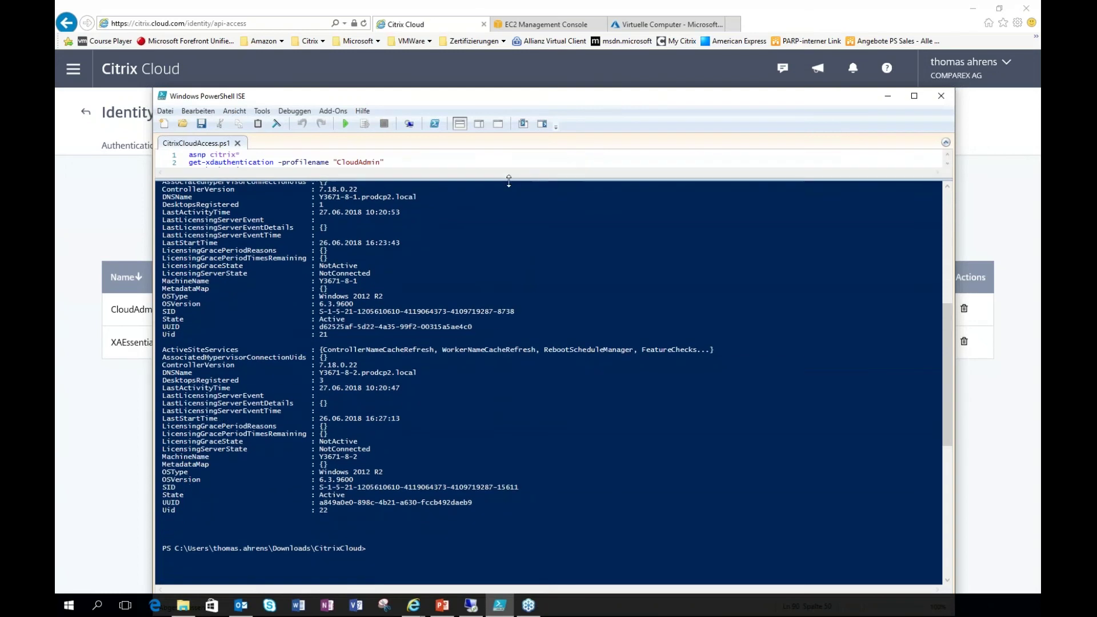
pyautogui.click(947, 187)
pyautogui.click(947, 188)
pyautogui.click(948, 187)
pyautogui.click(947, 188)
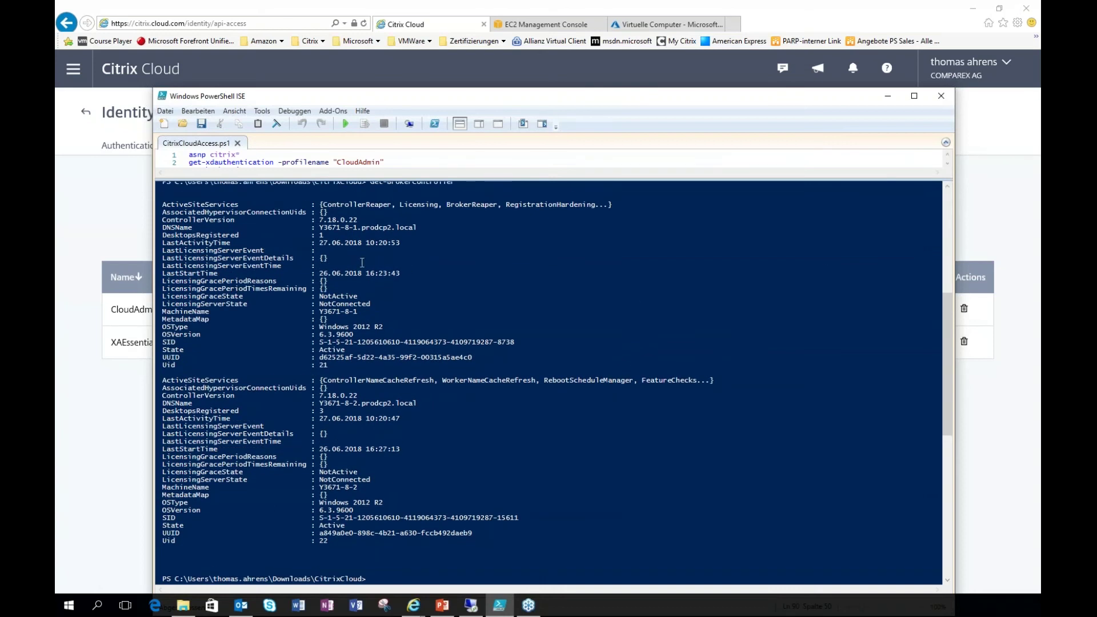
pyautogui.click(361, 220)
pyautogui.moveTo(363, 220); pyautogui.dragTo(319, 220)
# Step: Minimize PowerShell ISE and view the Domains tab listing awscitrixcloud.lab, citrixonazure.lab, lab.test, test.local
pyautogui.click(893, 99)
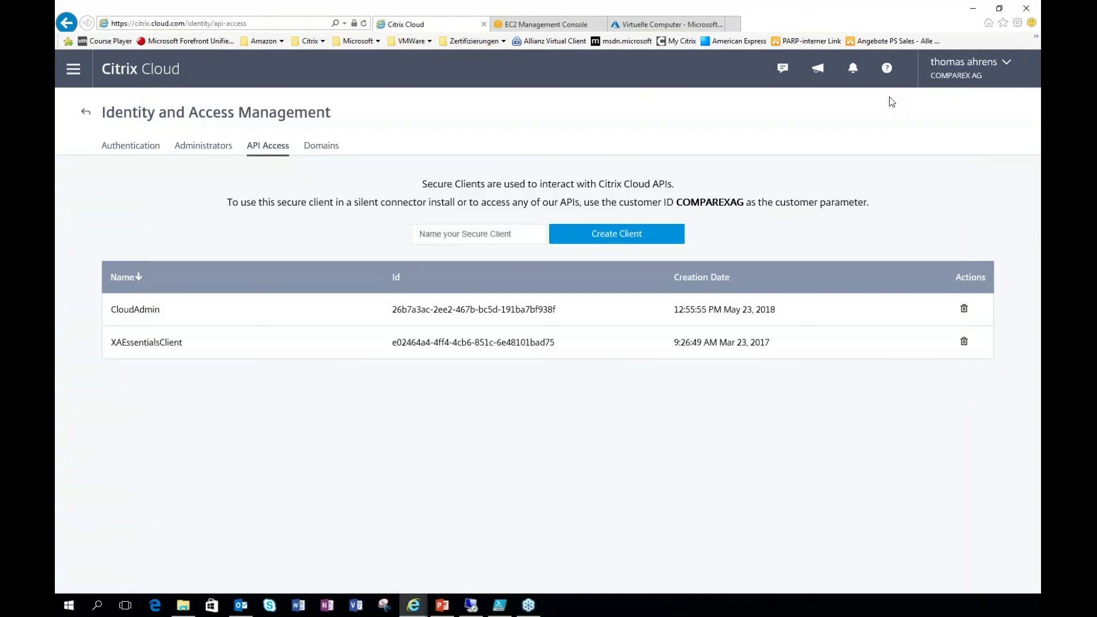
pyautogui.click(329, 151)
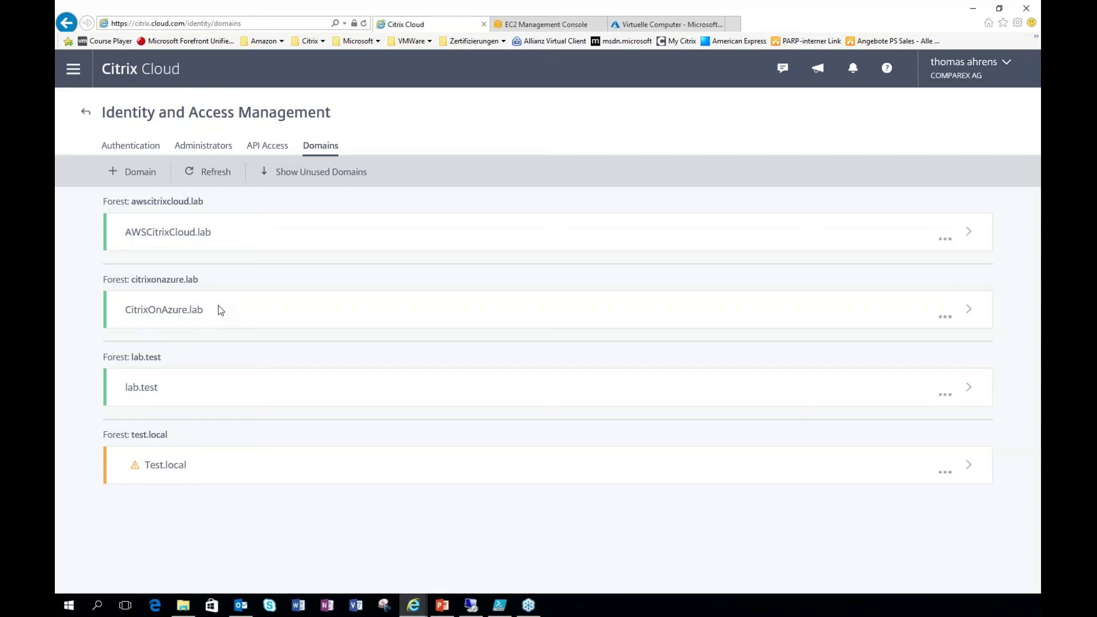
# Step: Navigate to Workspace Configuration to see the workspace URL and each location's external connectivity
pyautogui.click(74, 71)
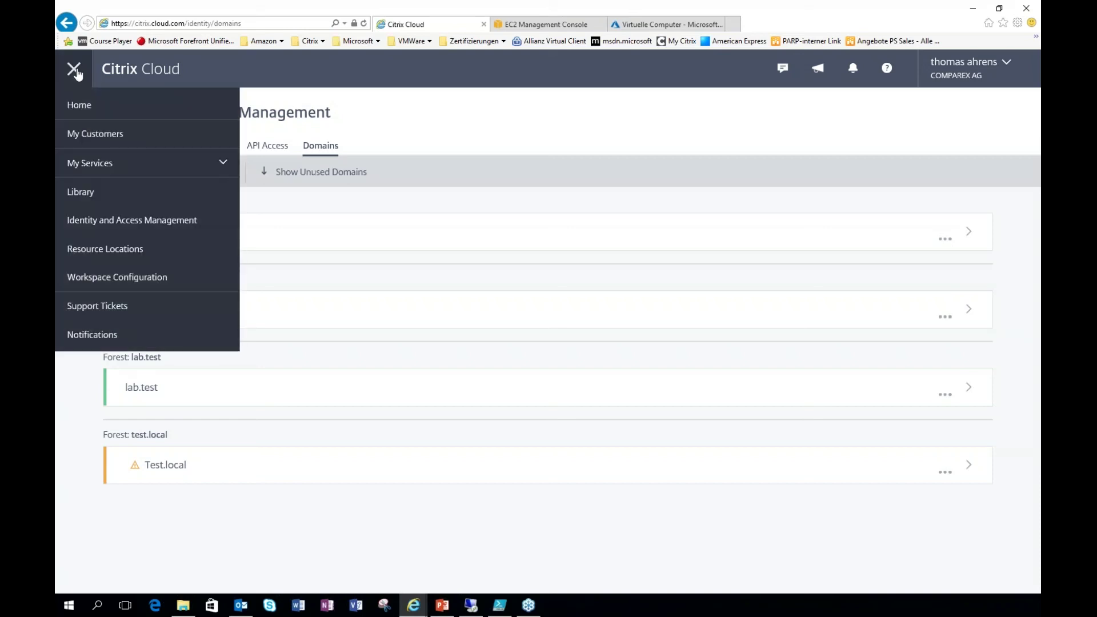
pyautogui.click(108, 281)
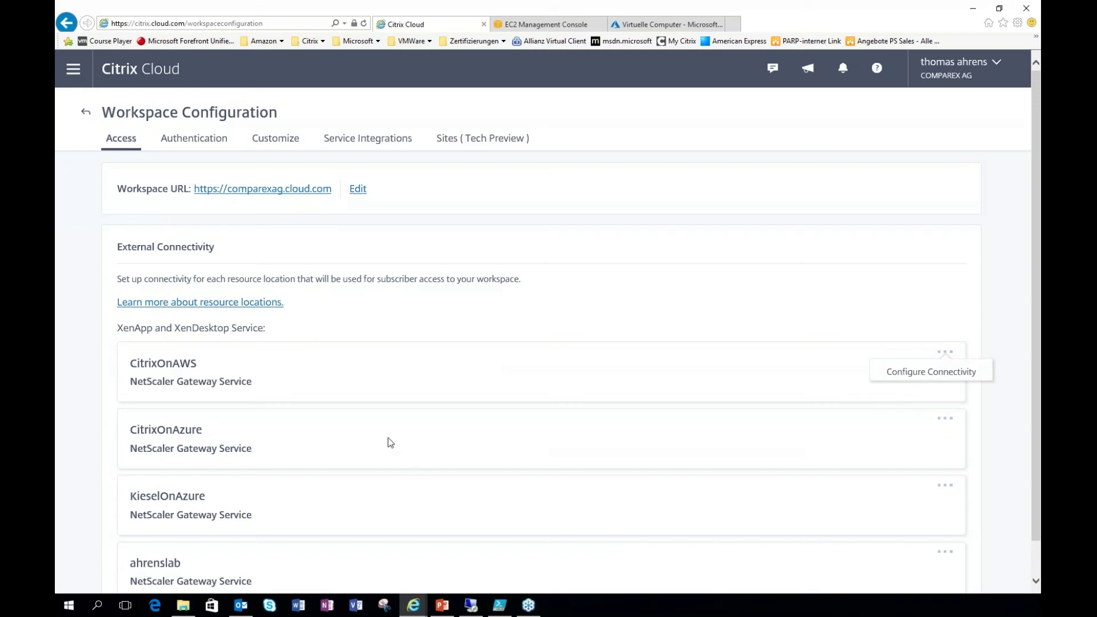
pyautogui.click(909, 372)
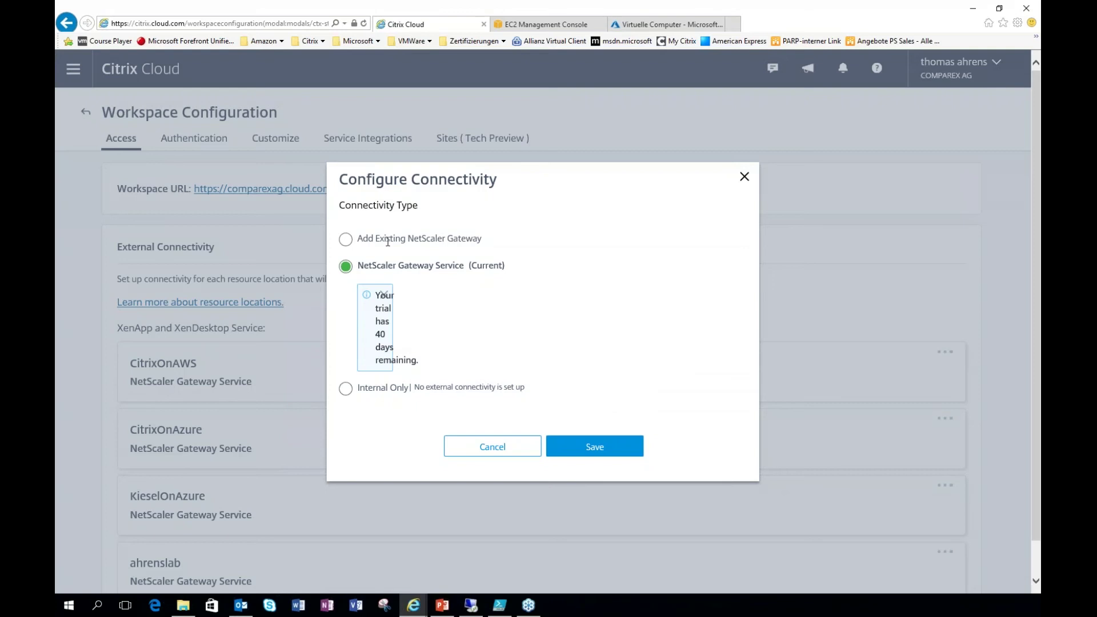
pyautogui.click(350, 392)
pyautogui.click(490, 449)
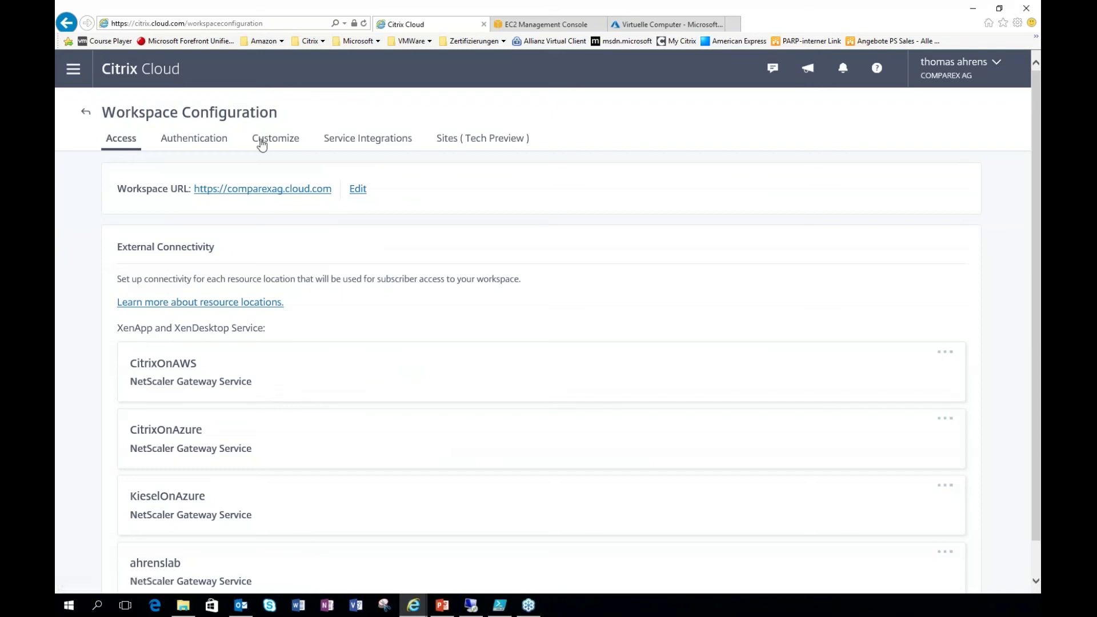
# Step: Review the workspace Authentication and Customize settings, then the enabled Service Integrations
pyautogui.click(197, 146)
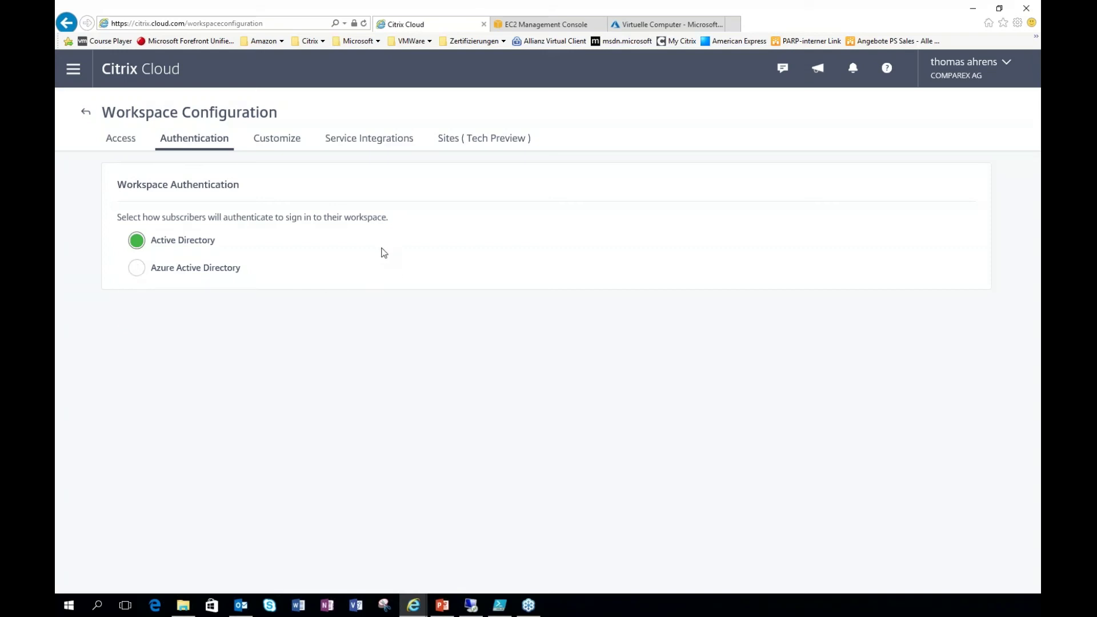
pyautogui.click(268, 147)
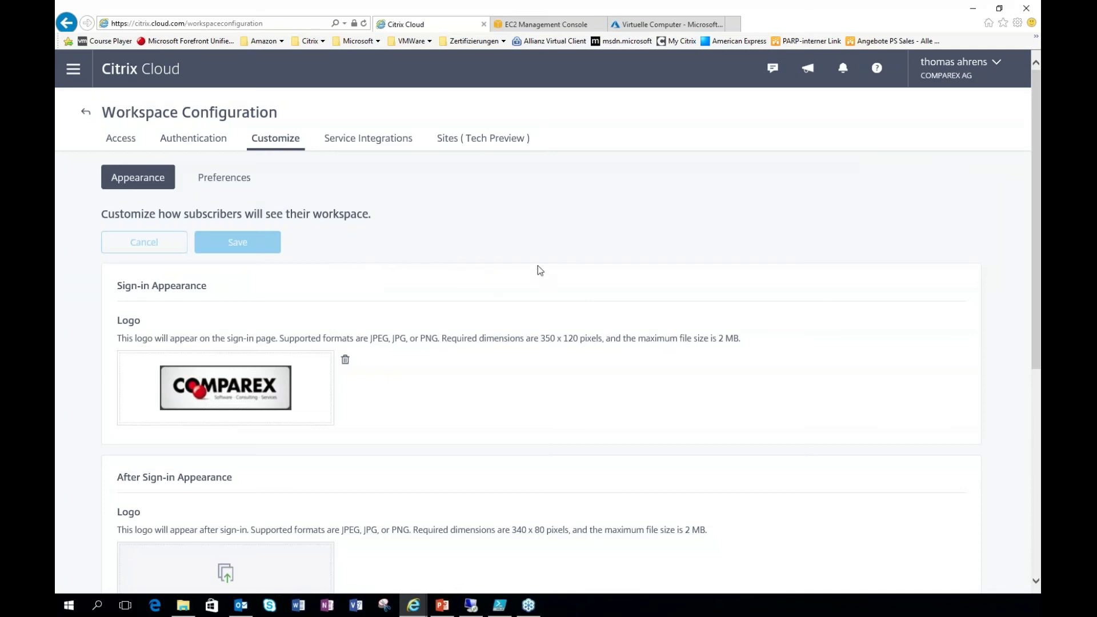
pyautogui.scroll(-3, 541, 270)
pyautogui.scroll(-2, 547, 282)
pyautogui.scroll(2, 547, 282)
pyautogui.scroll(3, 553, 294)
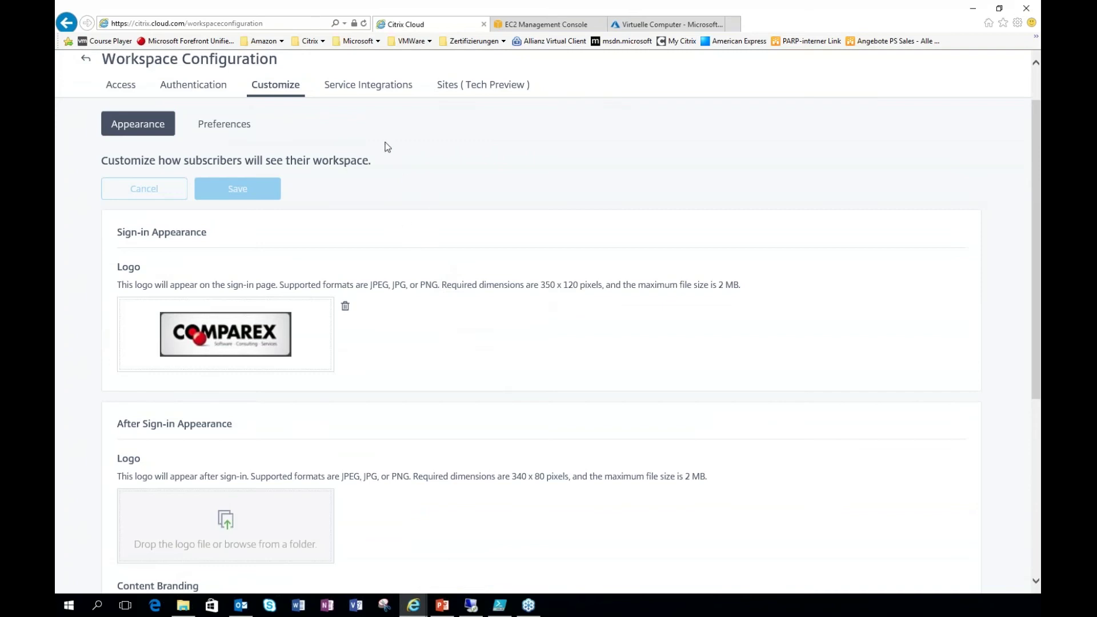
pyautogui.click(382, 87)
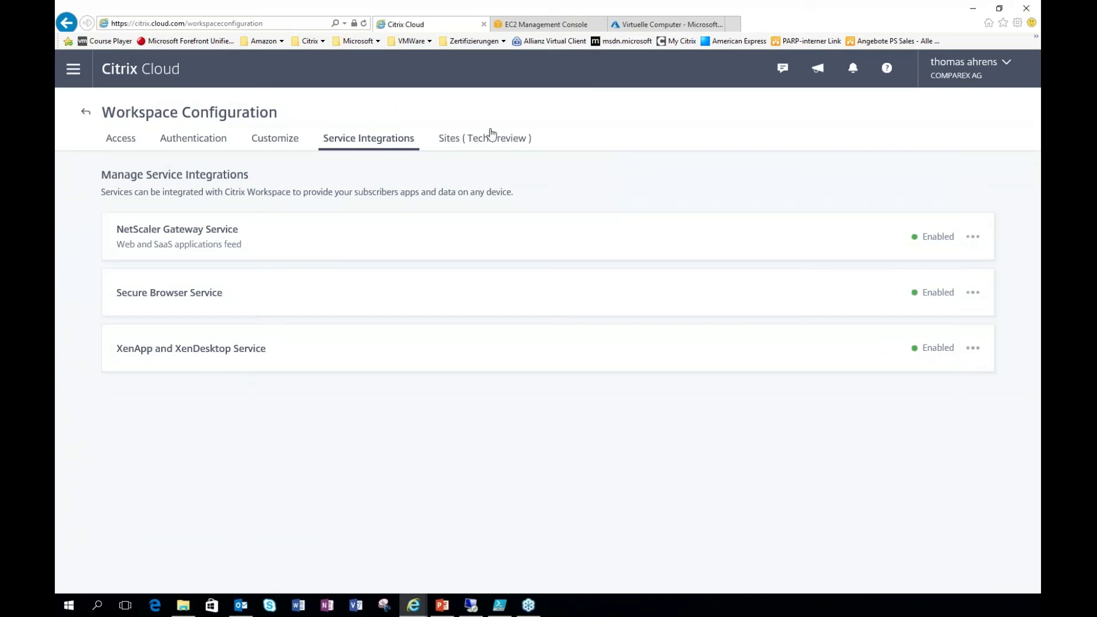
# Step: Check the Sites (Tech Preview) tab, then switch to the AWS EC2 Management Console
pyautogui.click(453, 139)
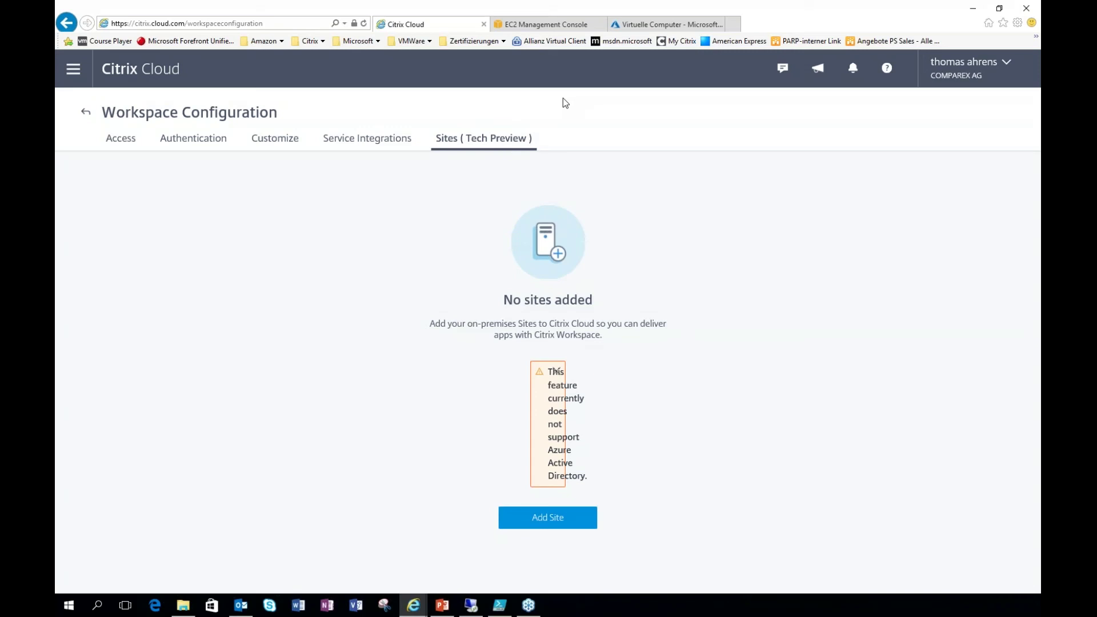
pyautogui.click(75, 72)
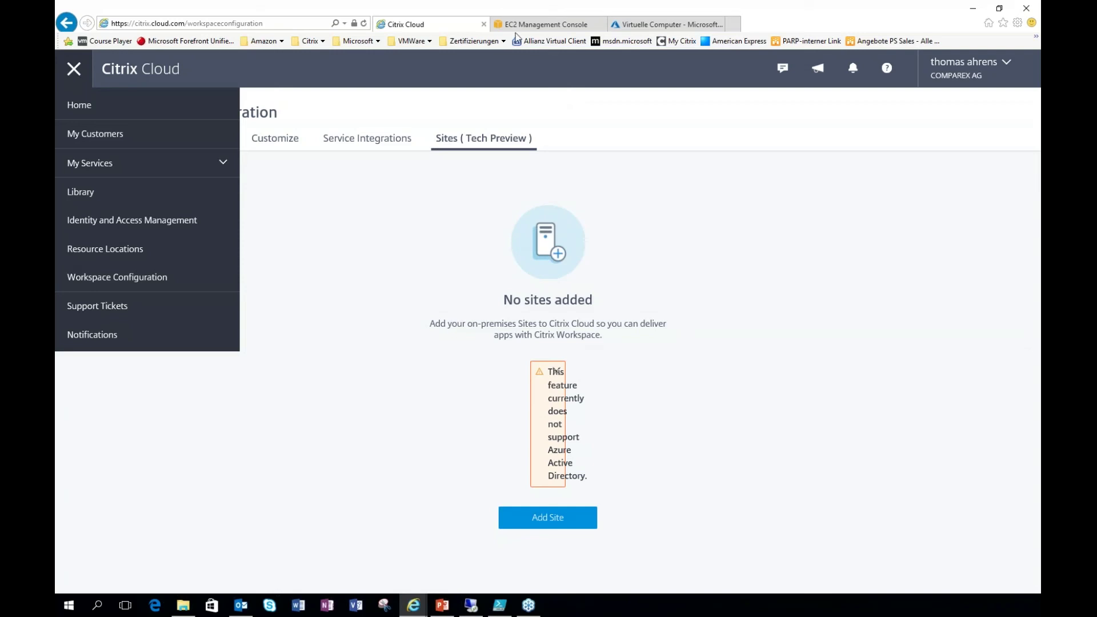
pyautogui.click(546, 26)
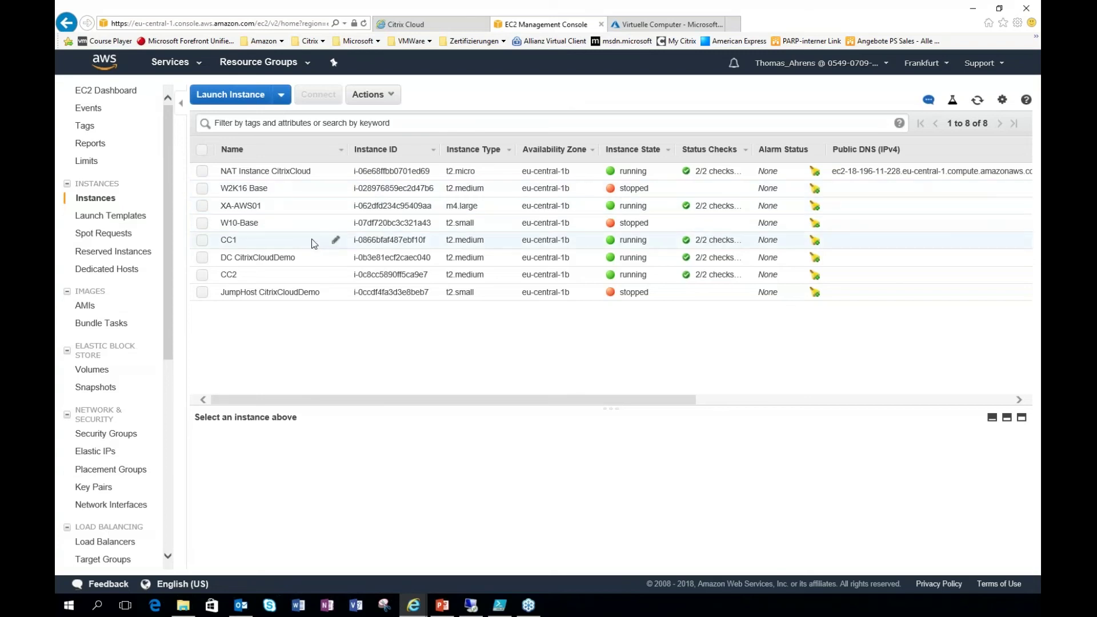
# Step: Tick CC1, CC2, DC CitrixCloudDemo and XA-AWS01 together in the EC2 Instances list
pyautogui.click(203, 241)
pyautogui.click(203, 276)
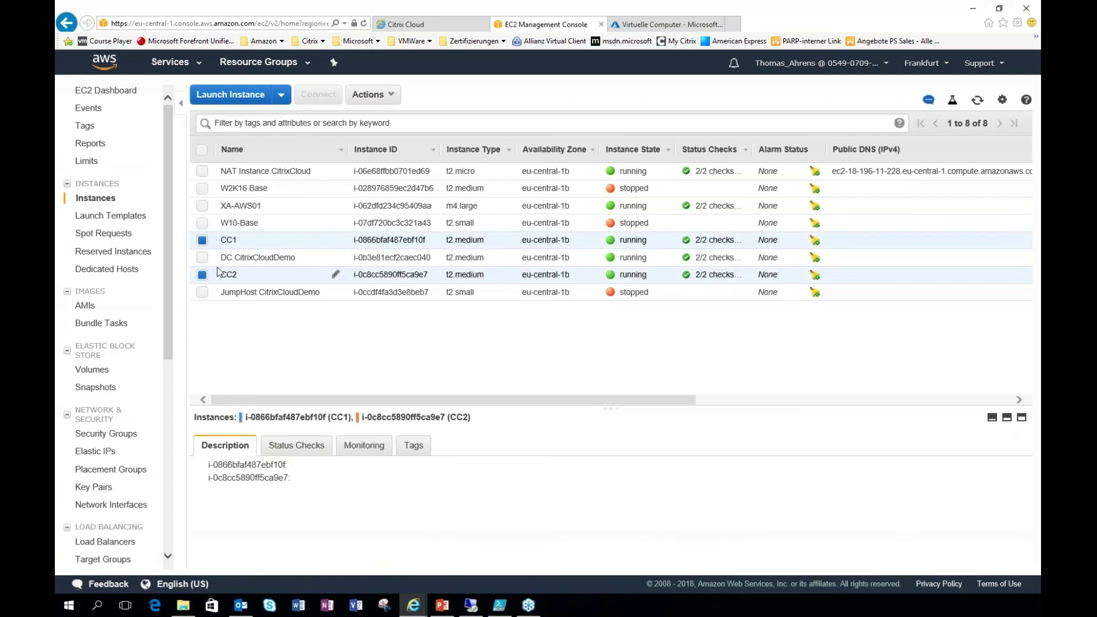
pyautogui.click(204, 258)
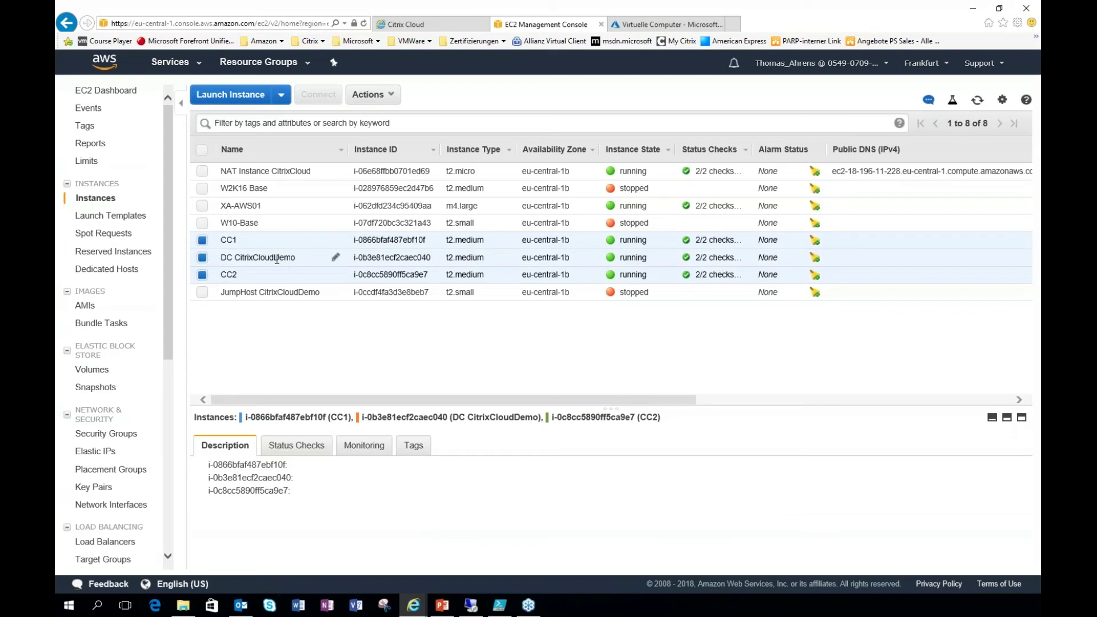
pyautogui.click(204, 208)
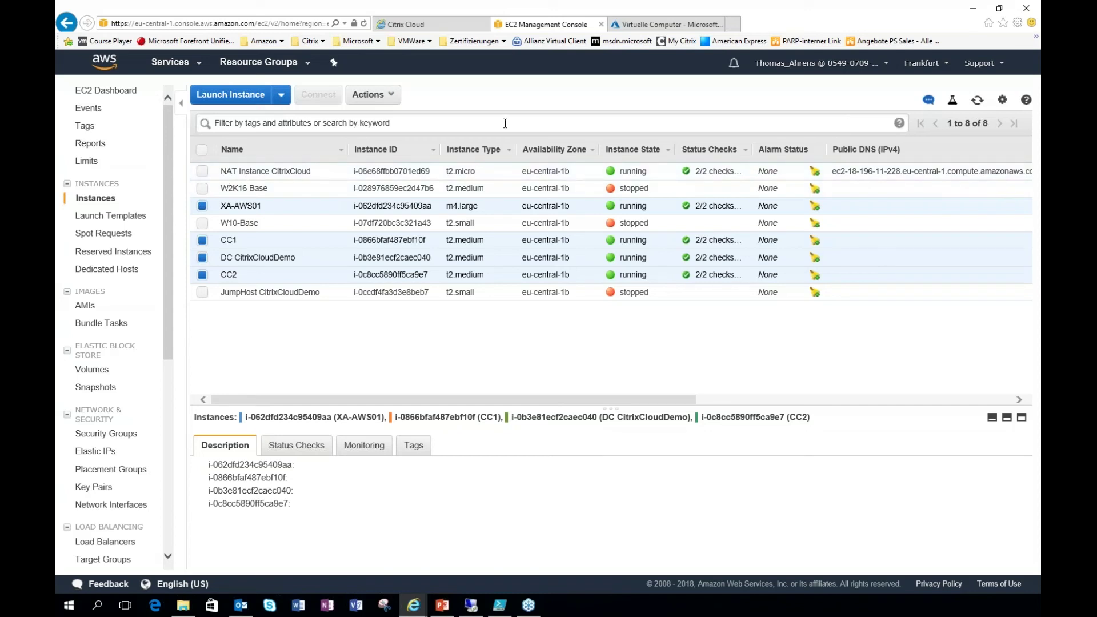
# Step: Return to the Azure portal, refresh the expired session and open the Lastenausgleichsmodule view
pyautogui.click(653, 25)
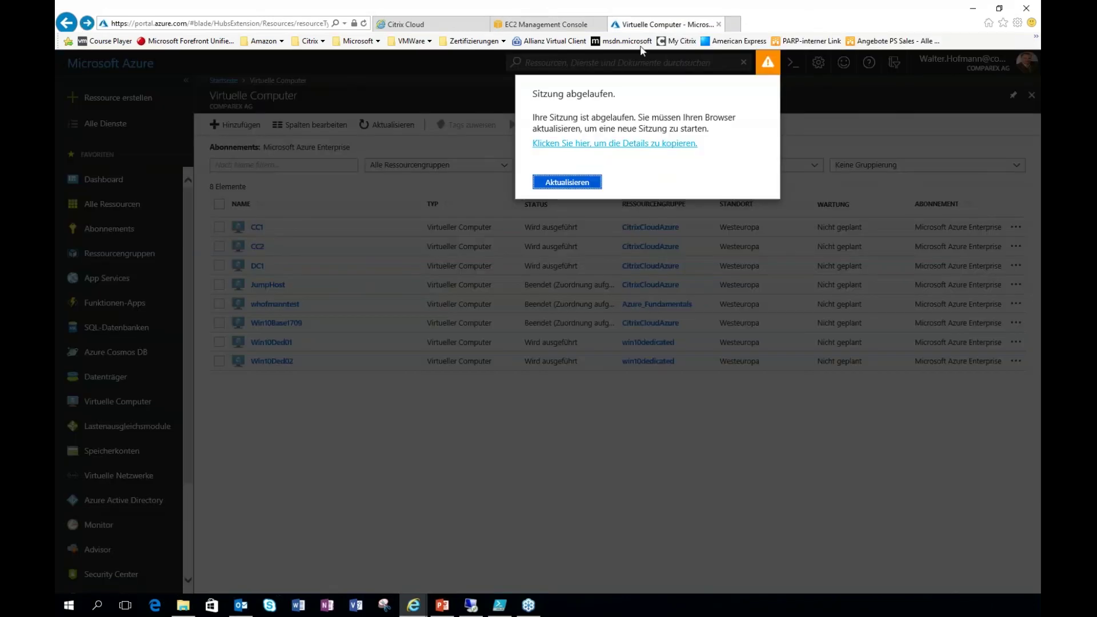
pyautogui.click(580, 189)
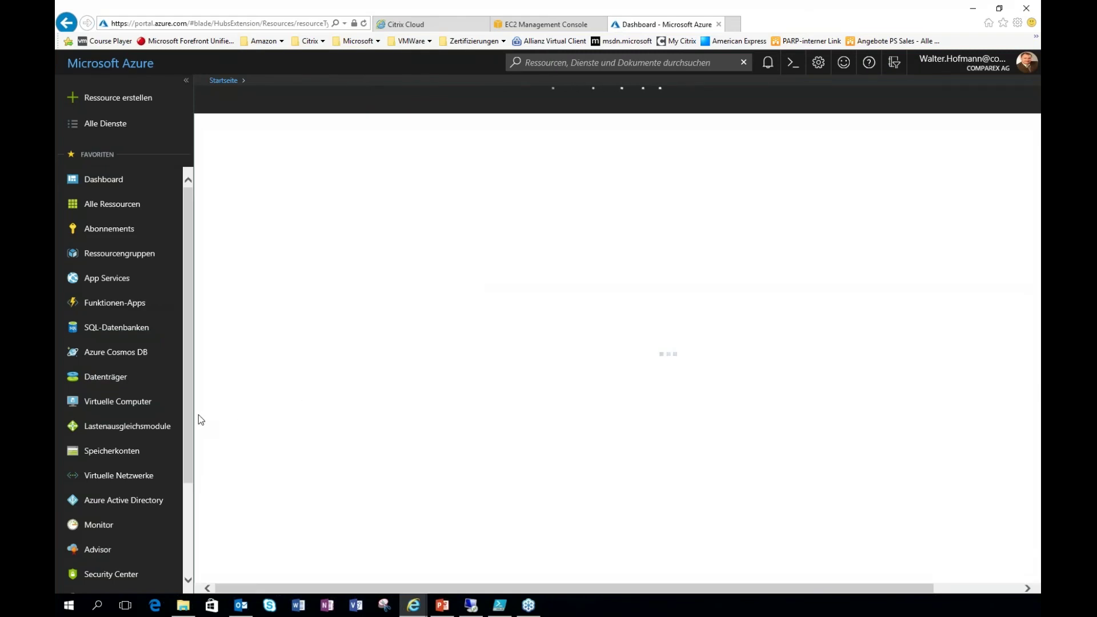
pyautogui.click(132, 423)
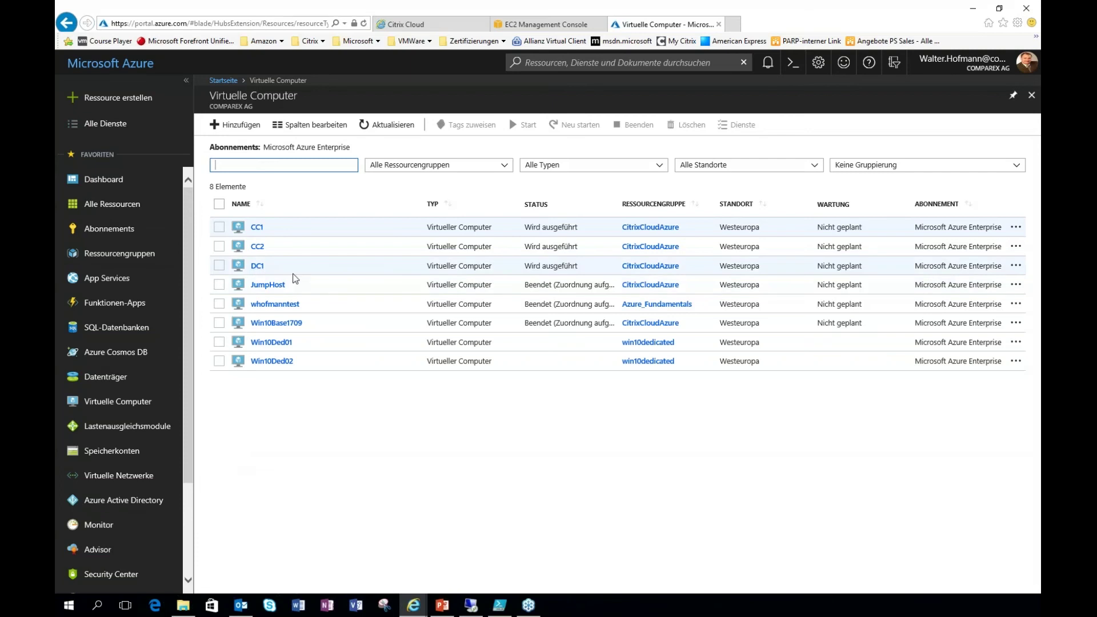
# Step: Review the CC1 and CC2 virtual machine details, then return to the Citrix Cloud tab
pyautogui.click(257, 228)
pyautogui.click(257, 247)
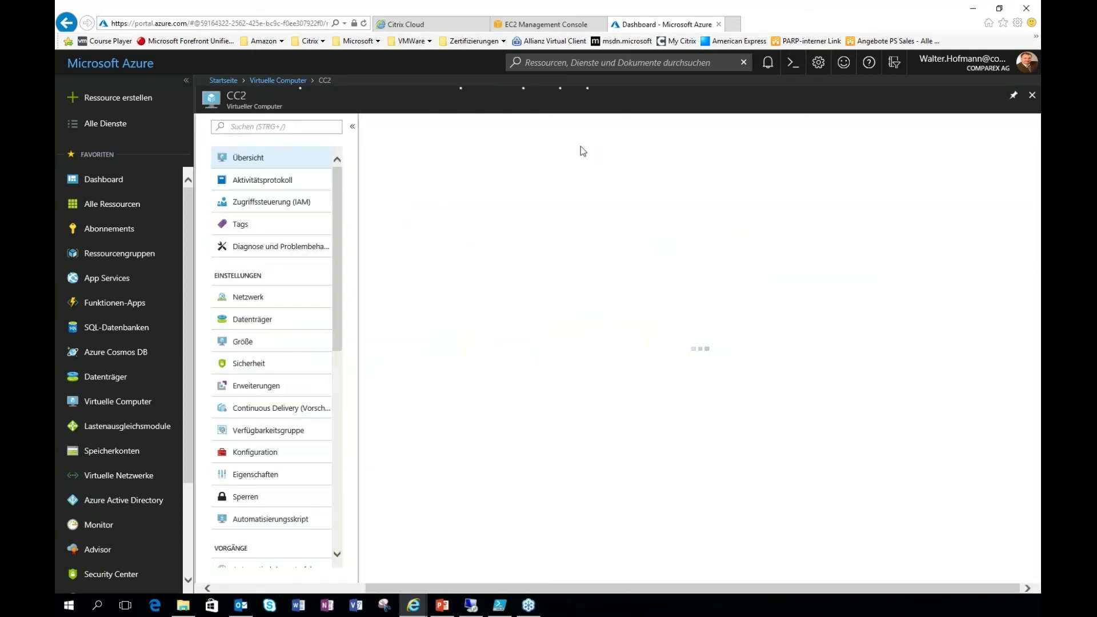
pyautogui.click(1032, 96)
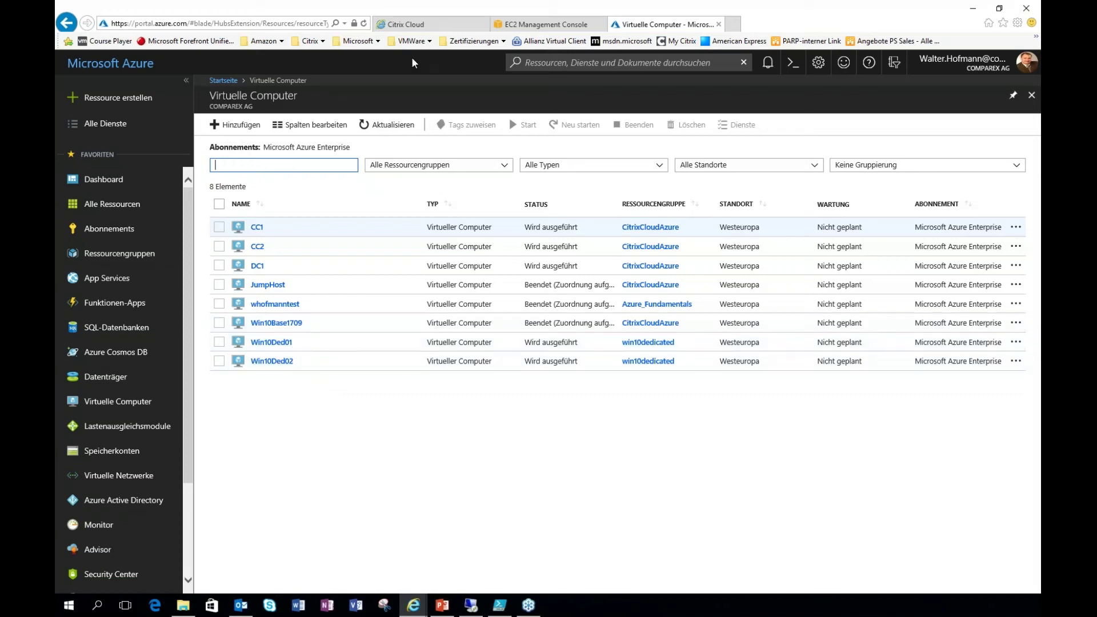
pyautogui.click(425, 26)
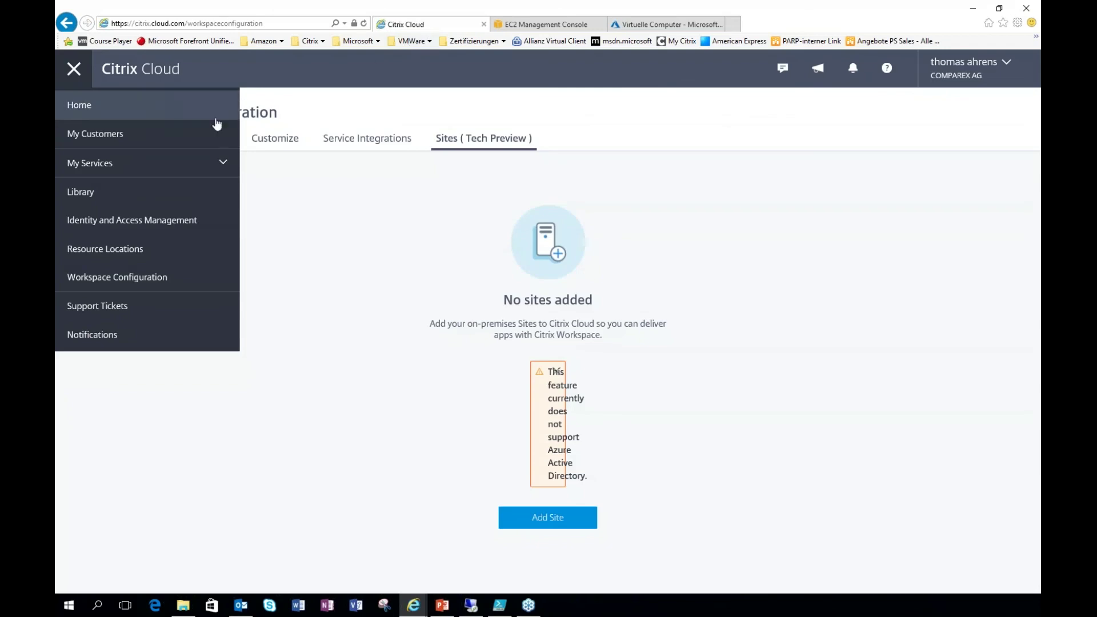
# Step: Open XenApp and XenDesktop Service from the My Services list
pyautogui.click(138, 162)
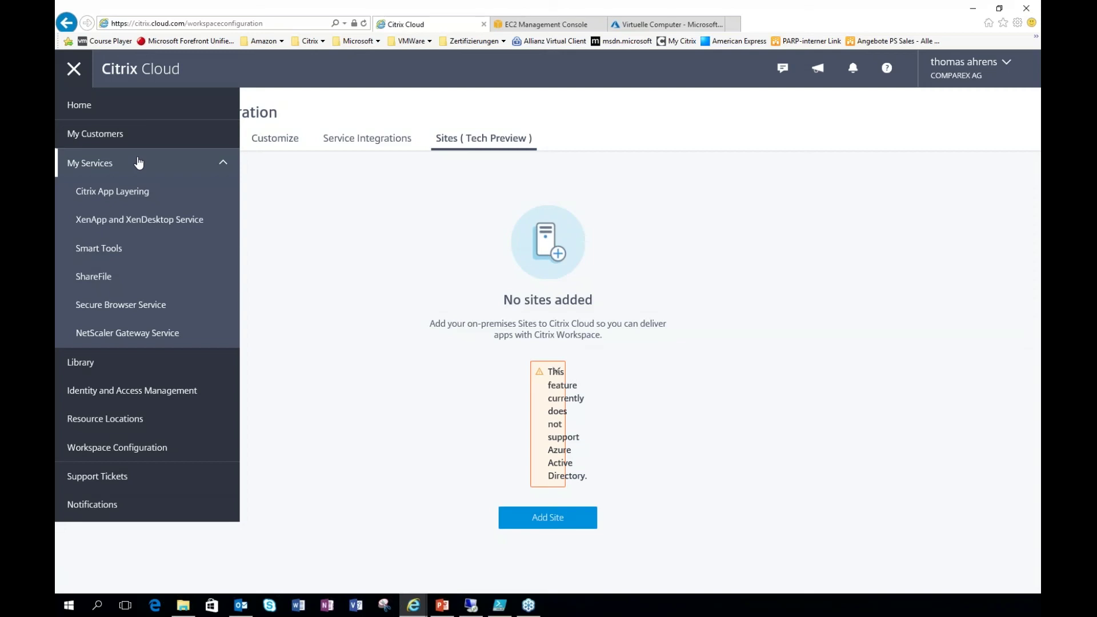
pyautogui.click(153, 222)
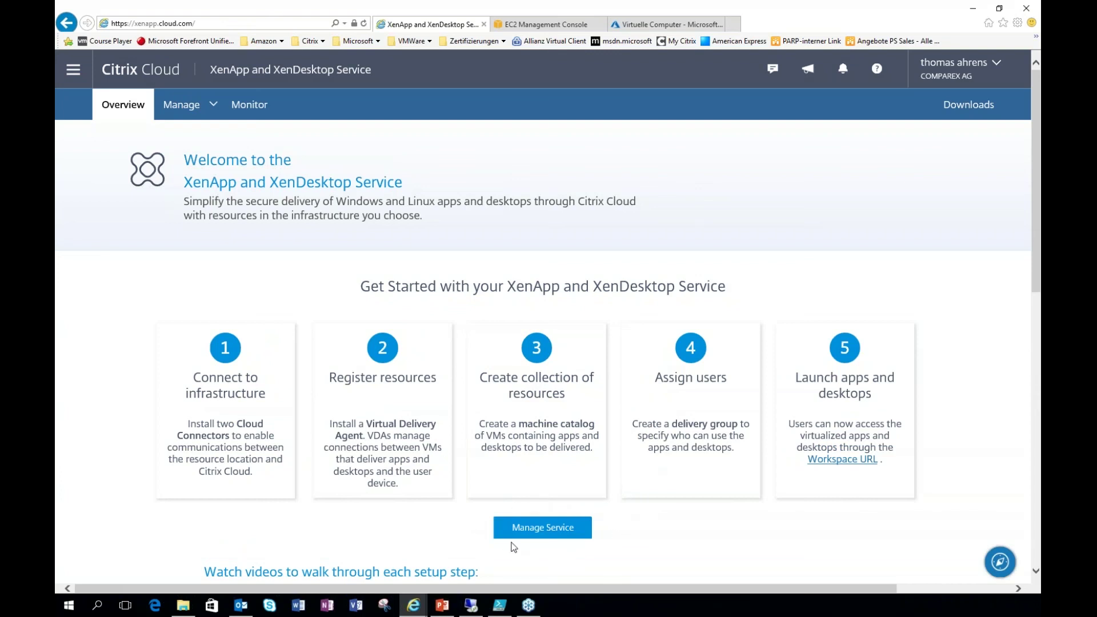
# Step: Open Manage Service to show Citrix Studio with its four machine catalogs
pyautogui.click(553, 532)
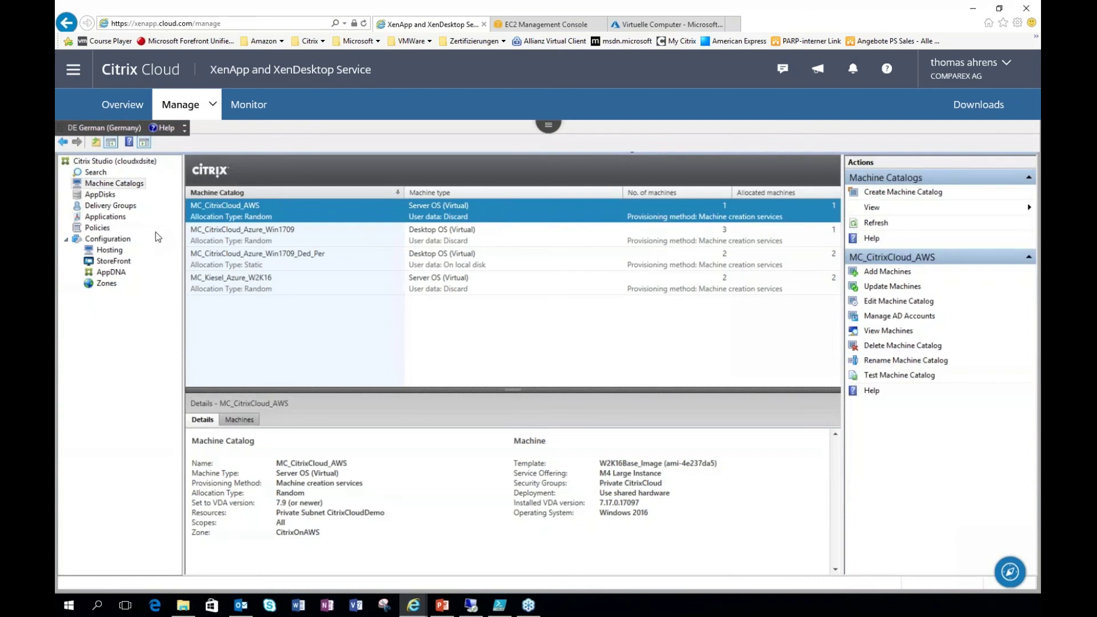
# Step: List the Hosting connections and inspect the WorkerOnAWS and WorkerOnAzure details
pyautogui.click(108, 250)
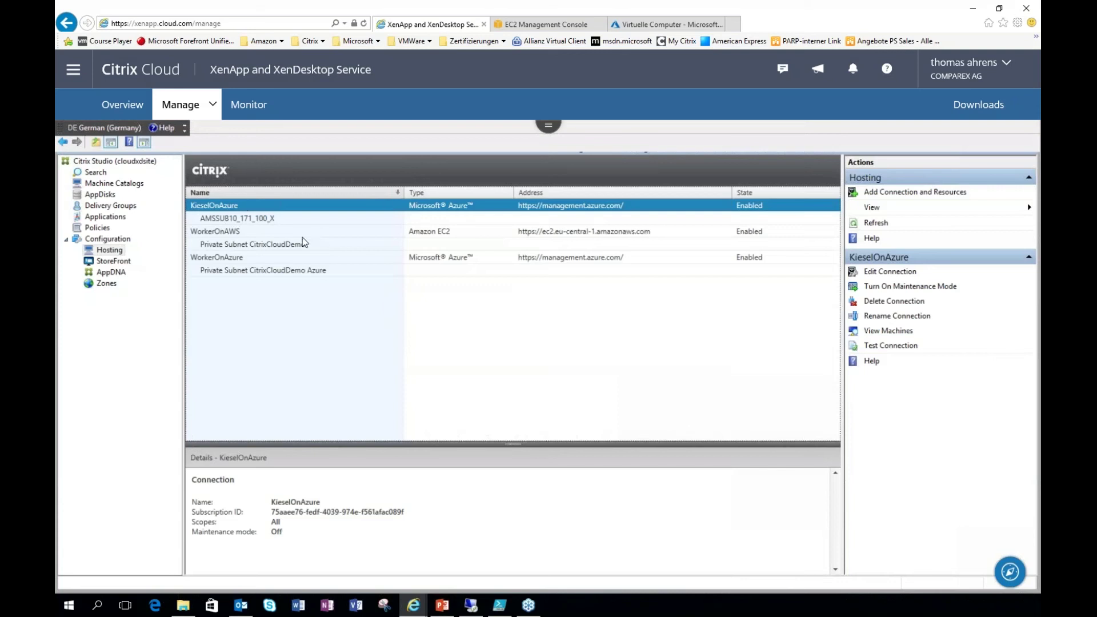
pyautogui.click(228, 232)
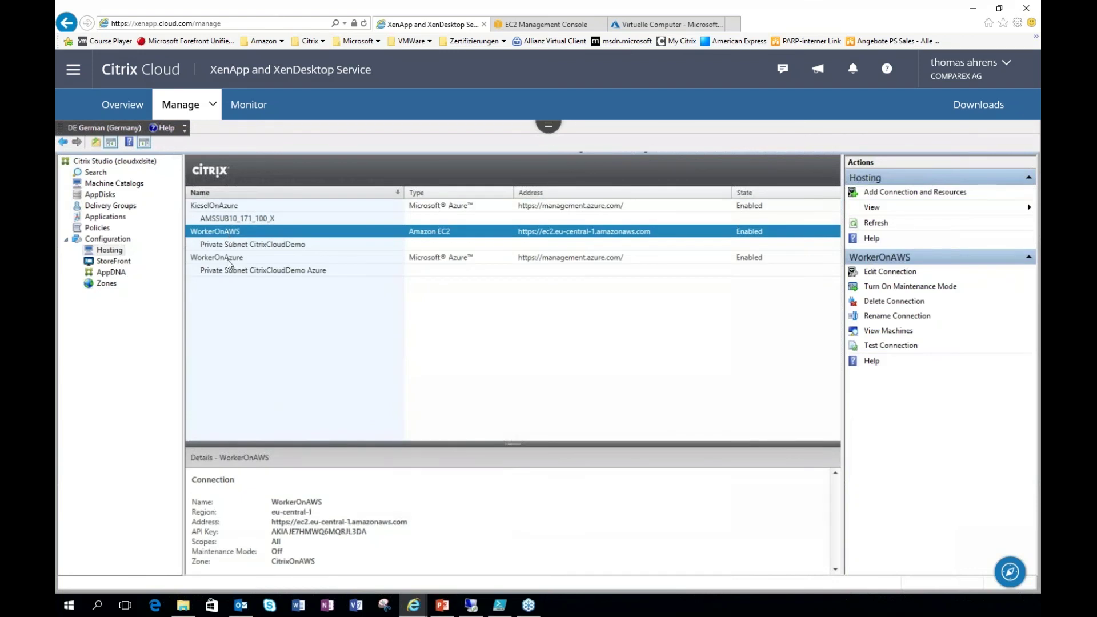
pyautogui.click(229, 259)
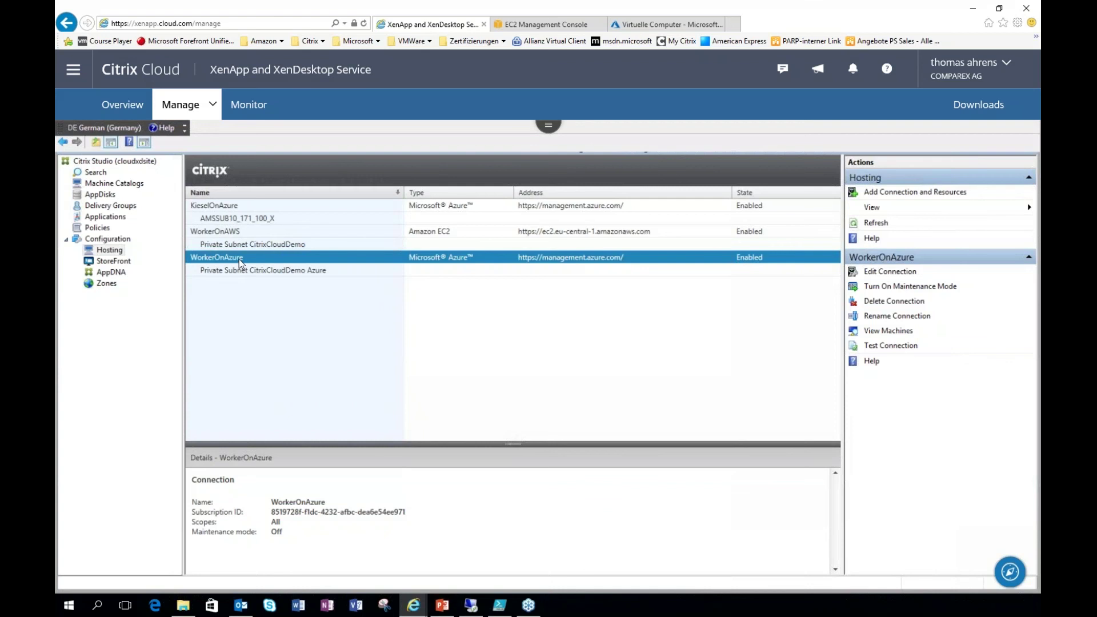
# Step: Inspect machines in MC_CitrixCloud_AWS and MC_CitrixCloud_Azure_Win1709_Ded_Per, then list the delivery groups
pyautogui.click(118, 186)
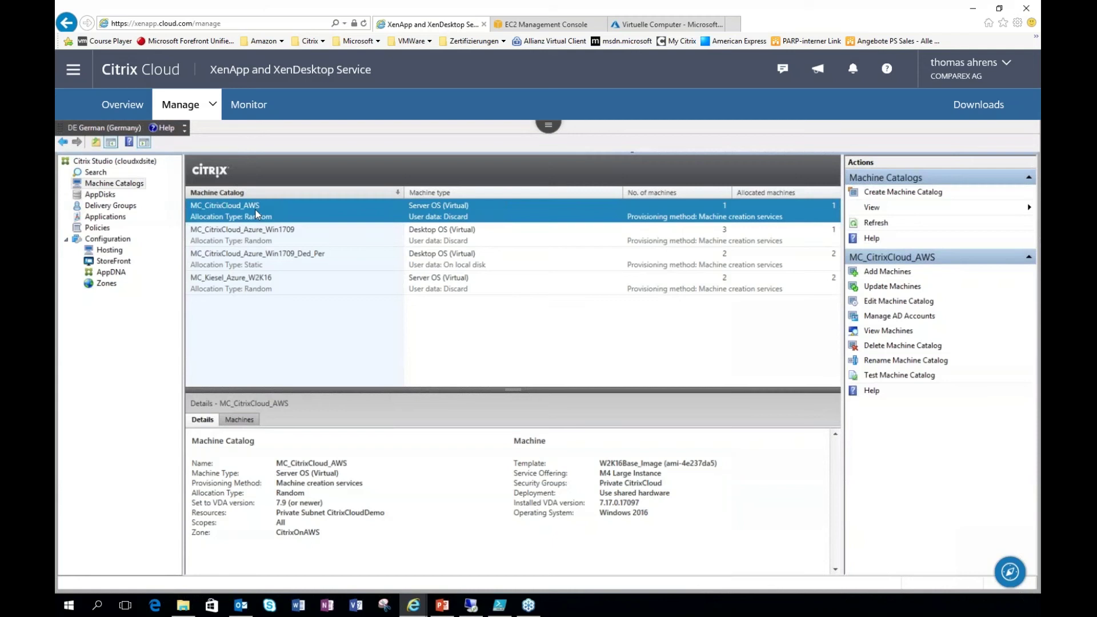
pyautogui.doubleClick(260, 211)
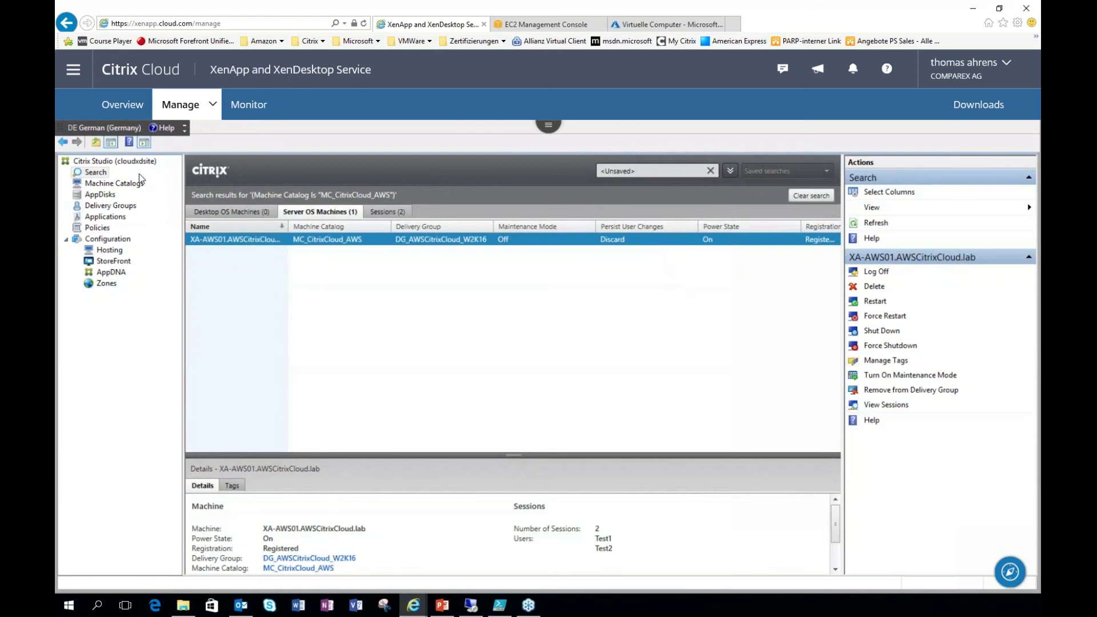
pyautogui.click(115, 183)
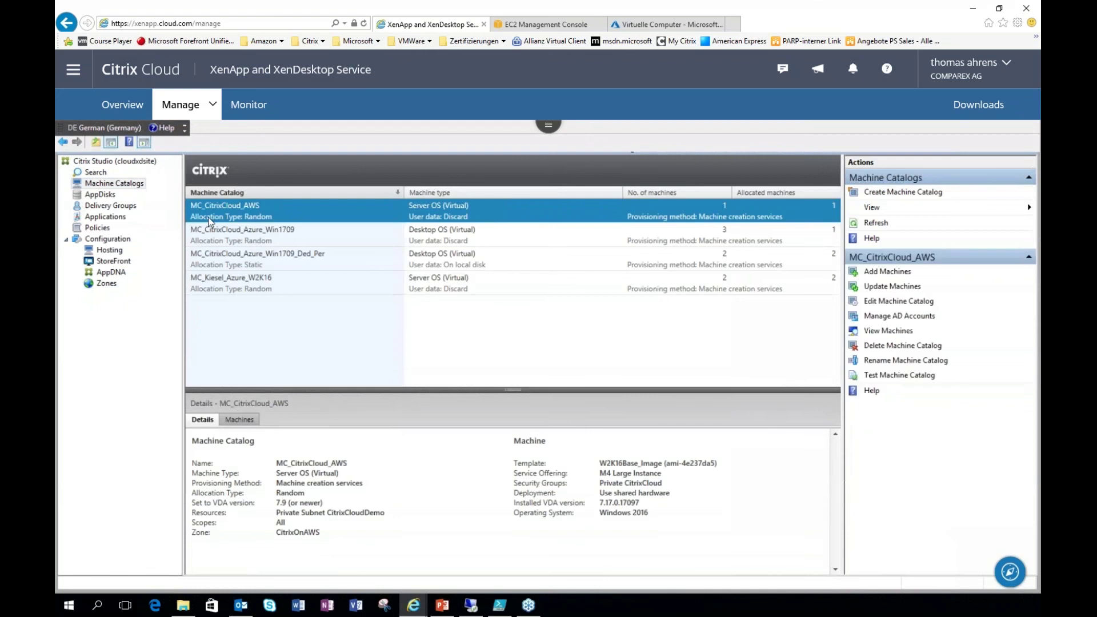
pyautogui.click(239, 253)
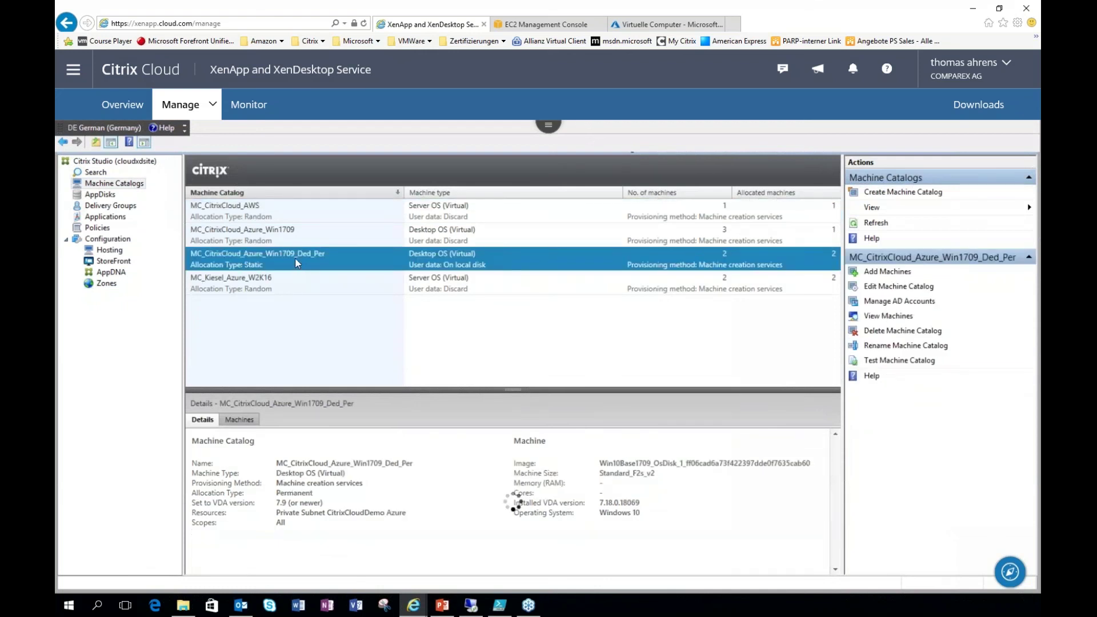
pyautogui.doubleClick(296, 261)
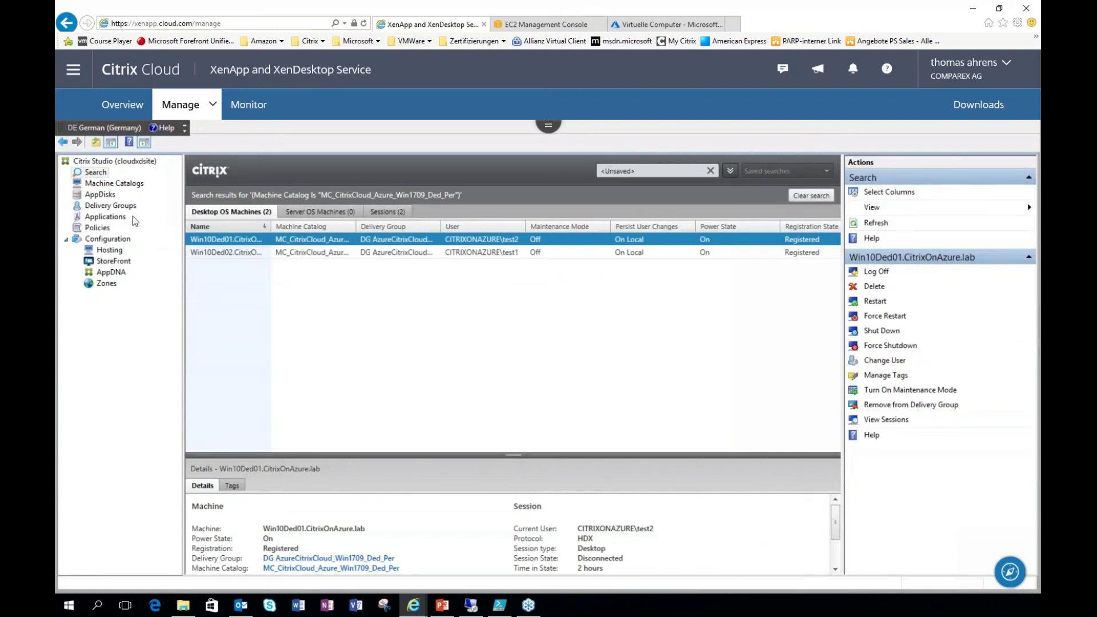
pyautogui.click(118, 207)
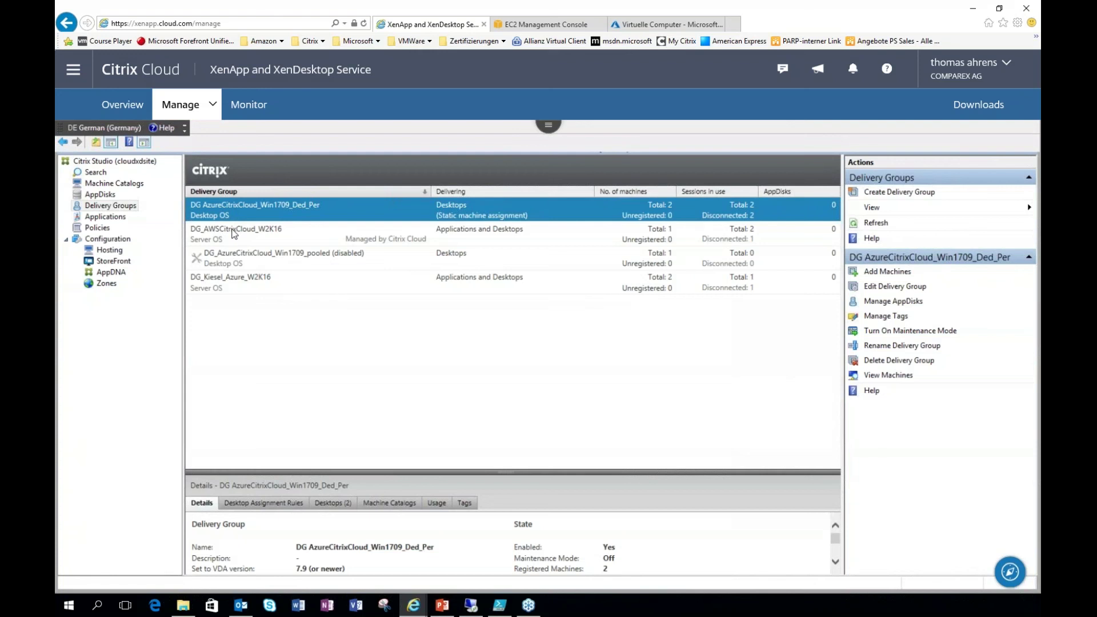
pyautogui.click(231, 229)
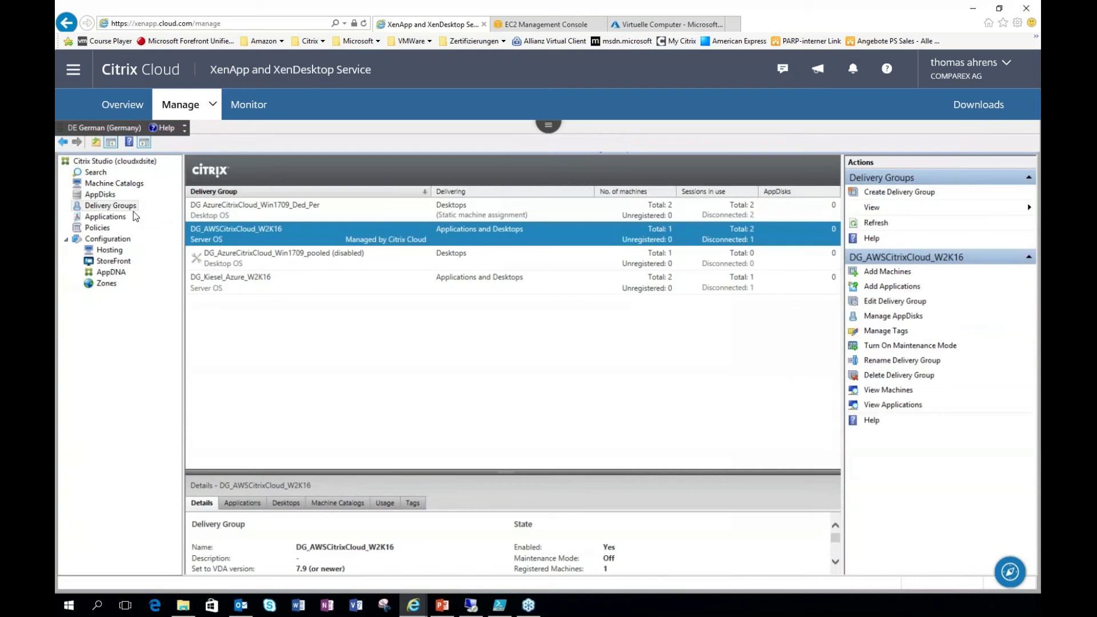
pyautogui.click(115, 220)
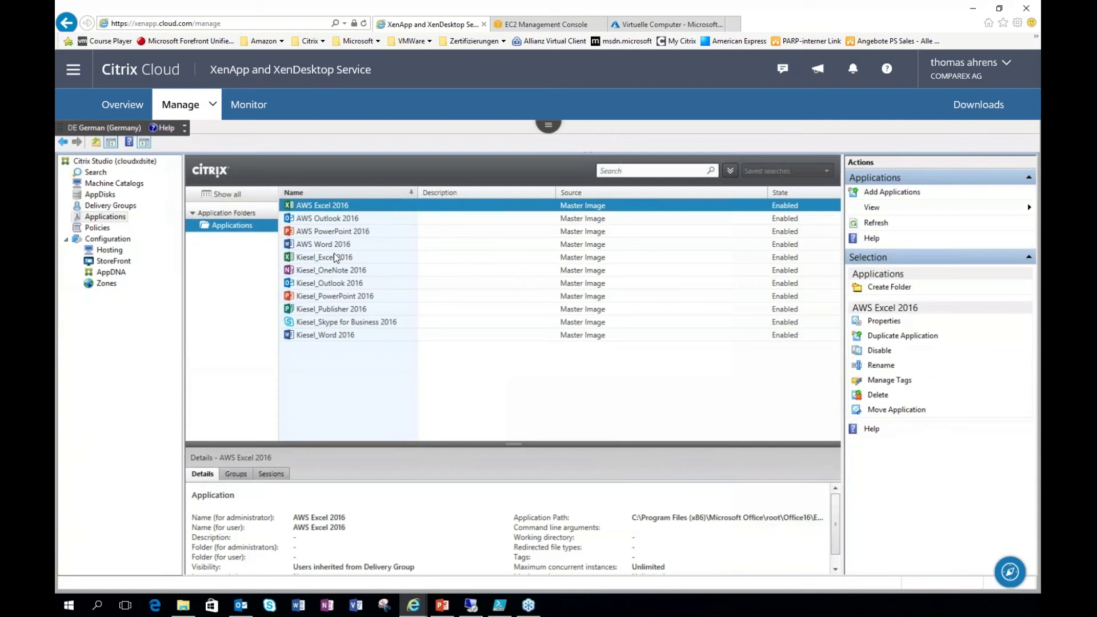
pyautogui.click(111, 205)
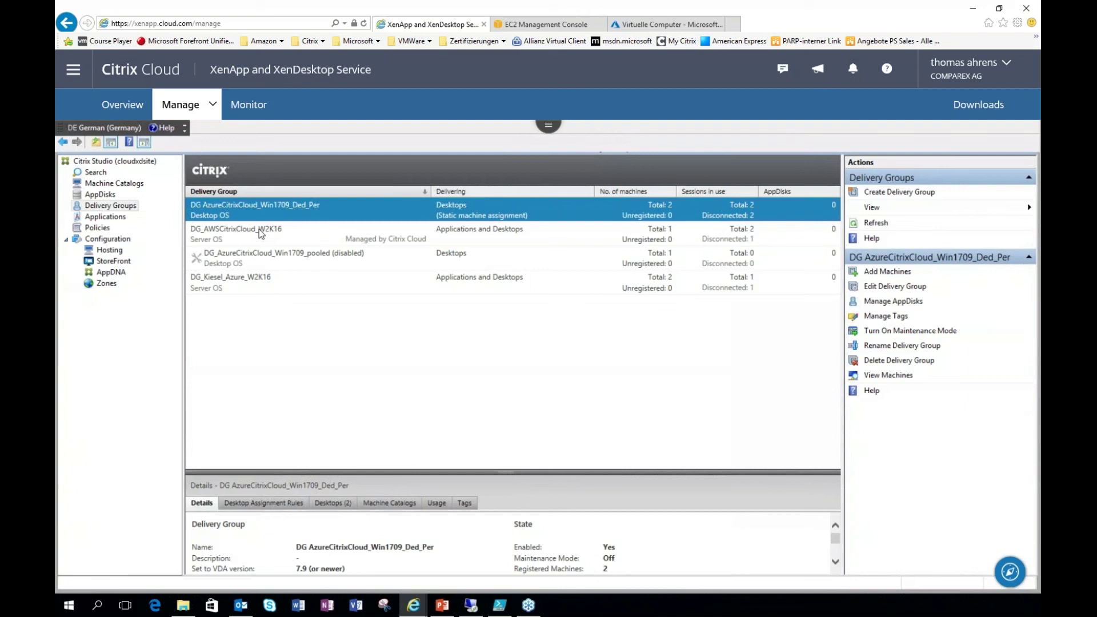
# Step: Review the six Studio policies, then start an InPrivate Internet Explorer window
pyautogui.click(103, 229)
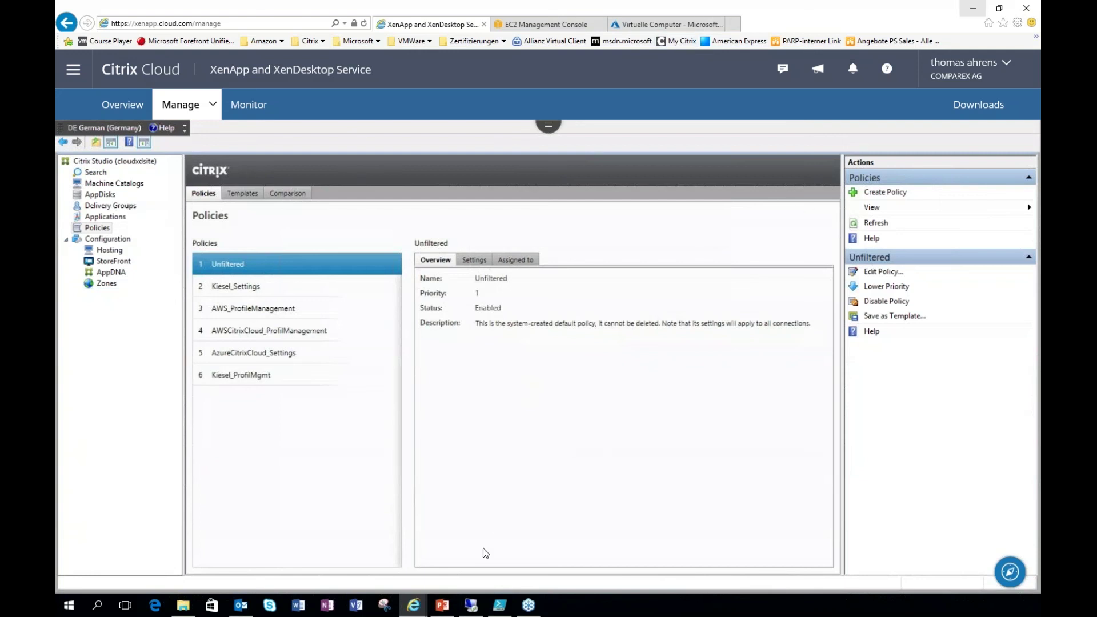
pyautogui.rightClick(416, 607)
pyautogui.click(400, 495)
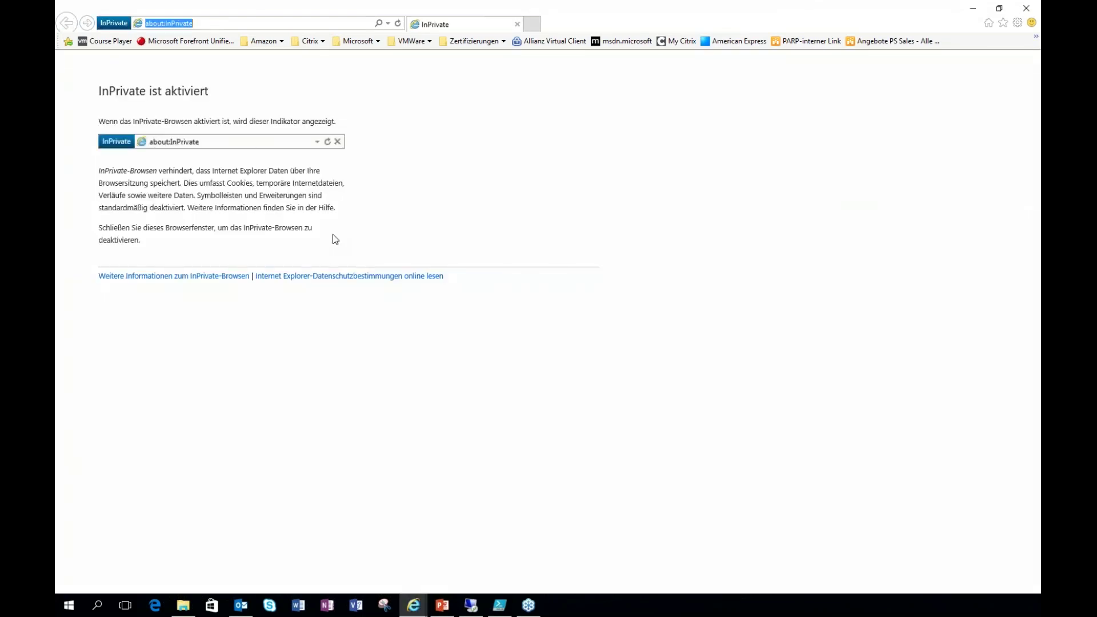
# Step: Load the comparexag.cloud.com StoreFront address in the InPrivate window
pyautogui.write('com')
pyautogui.press('Down')
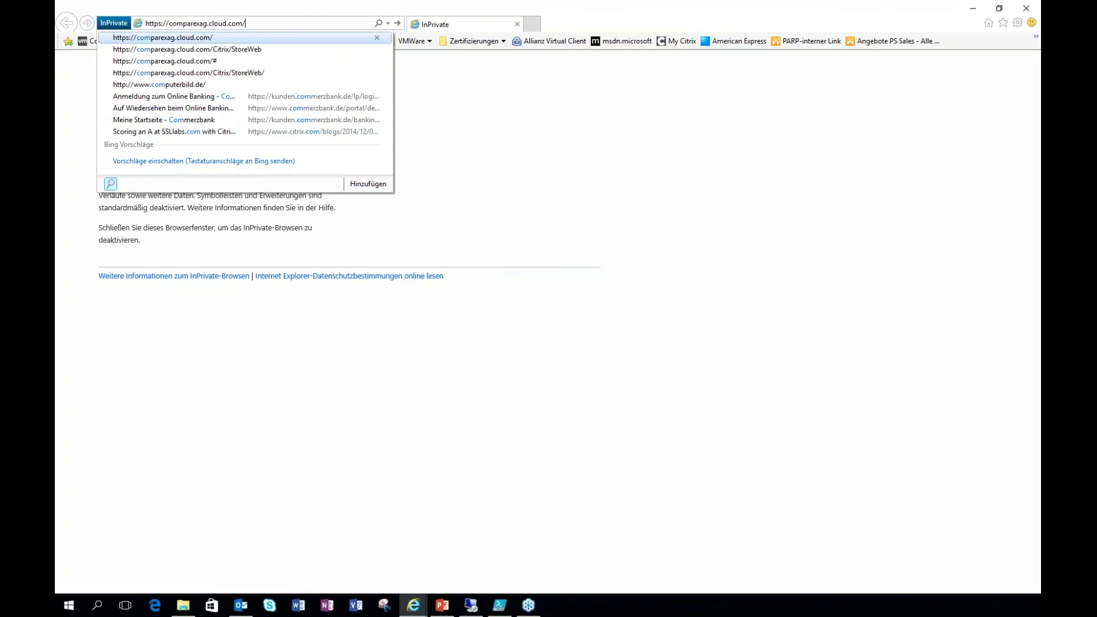
pyautogui.press('Return')
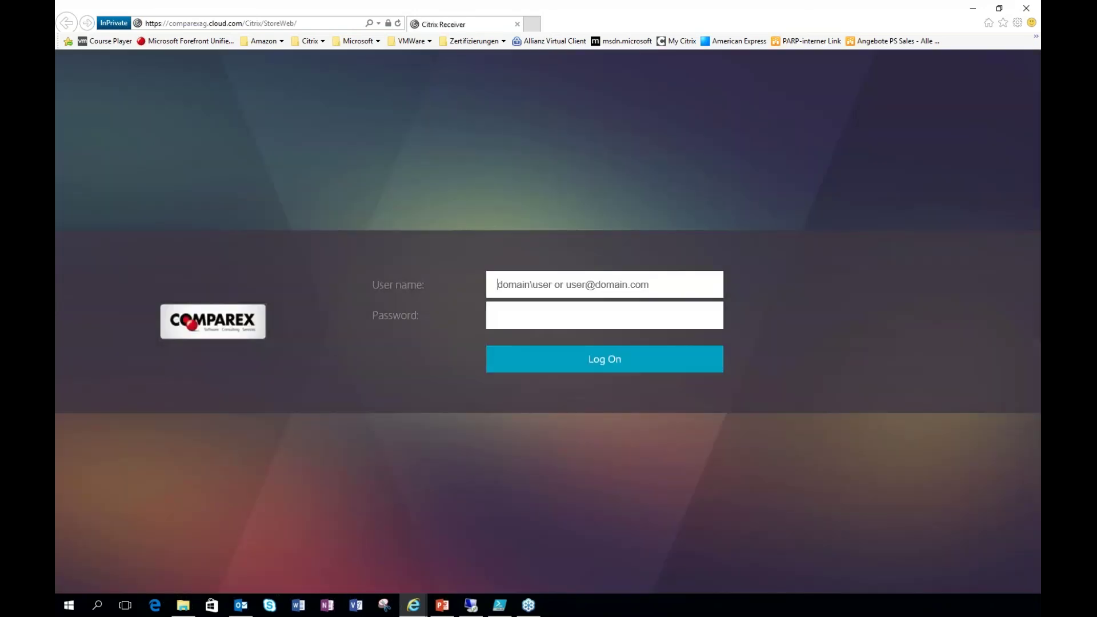
# Step: Log on to the store with the test user's name and password
pyautogui.write('citrixonazure\test1')
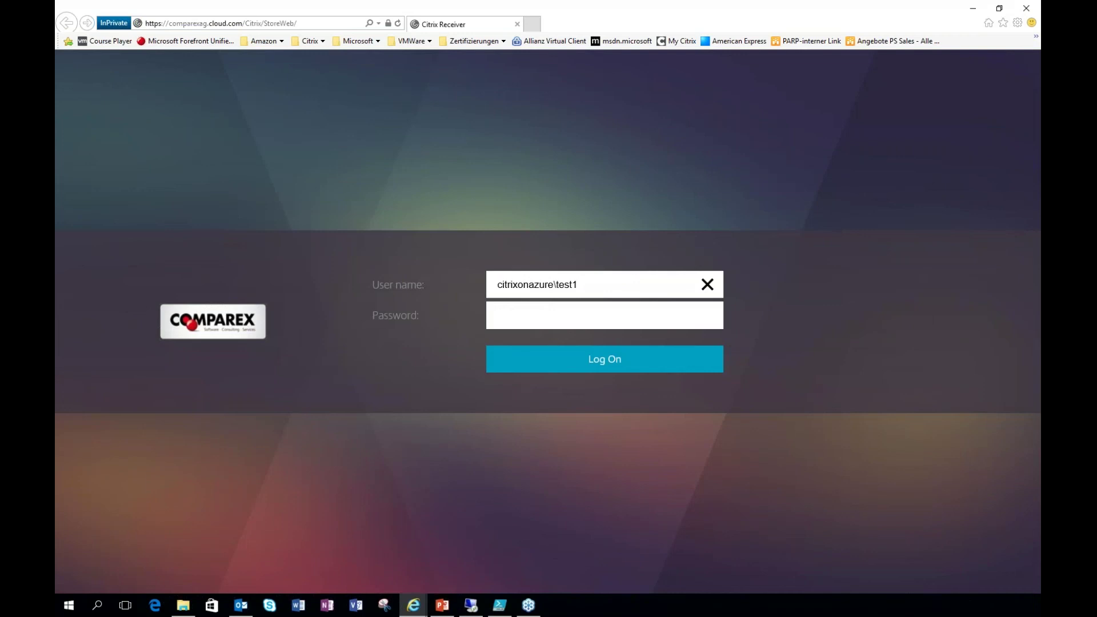
pyautogui.click(498, 316)
pyautogui.write('••••••')
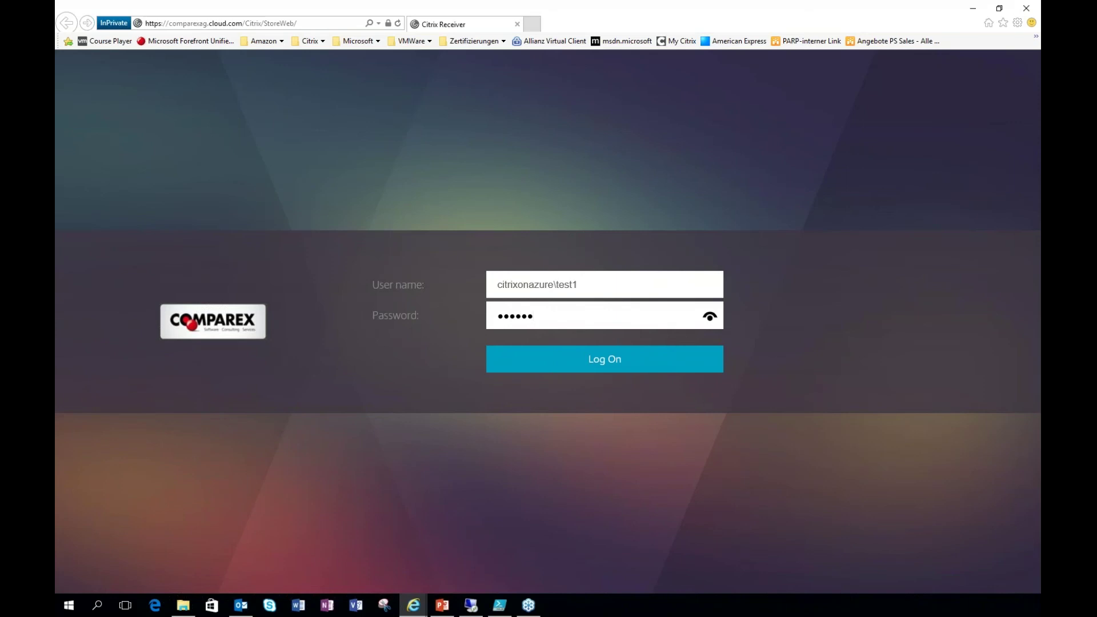
pyautogui.write('•••••••••')
pyautogui.press('Return')
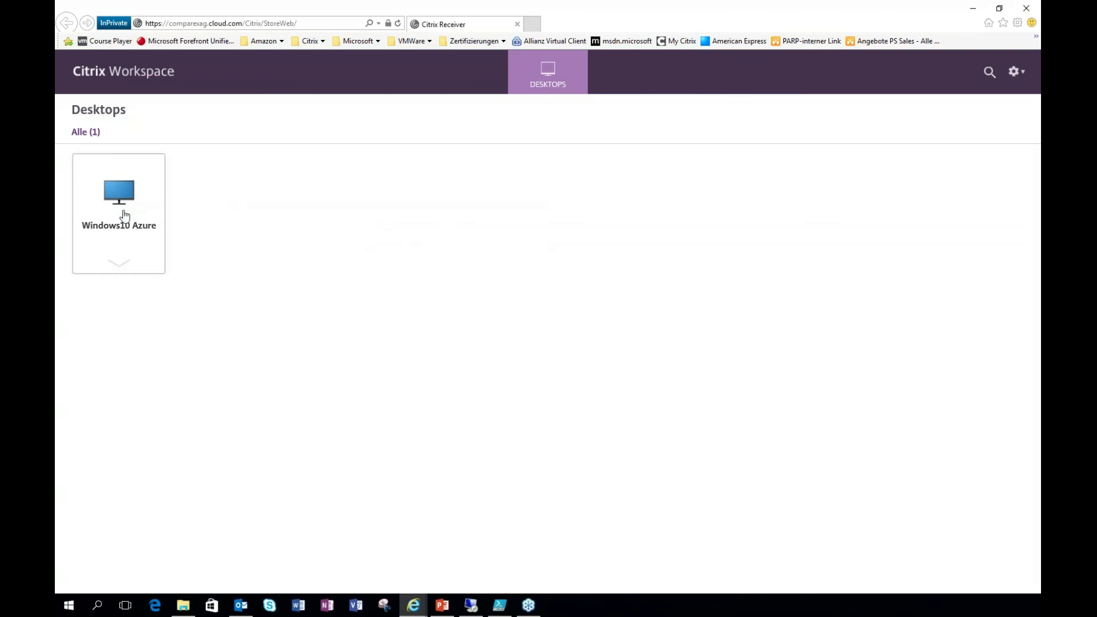
# Step: Launch the Windows10 Azure desktop, then open and close Notepad++ and Chrome inside it
pyautogui.click(121, 206)
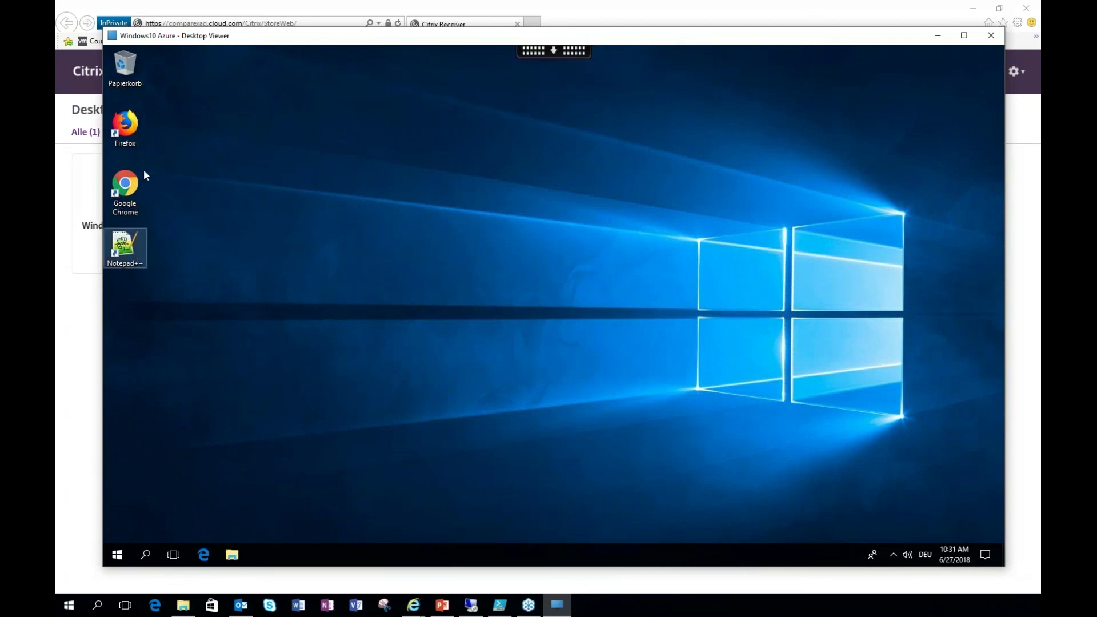
pyautogui.doubleClick(125, 248)
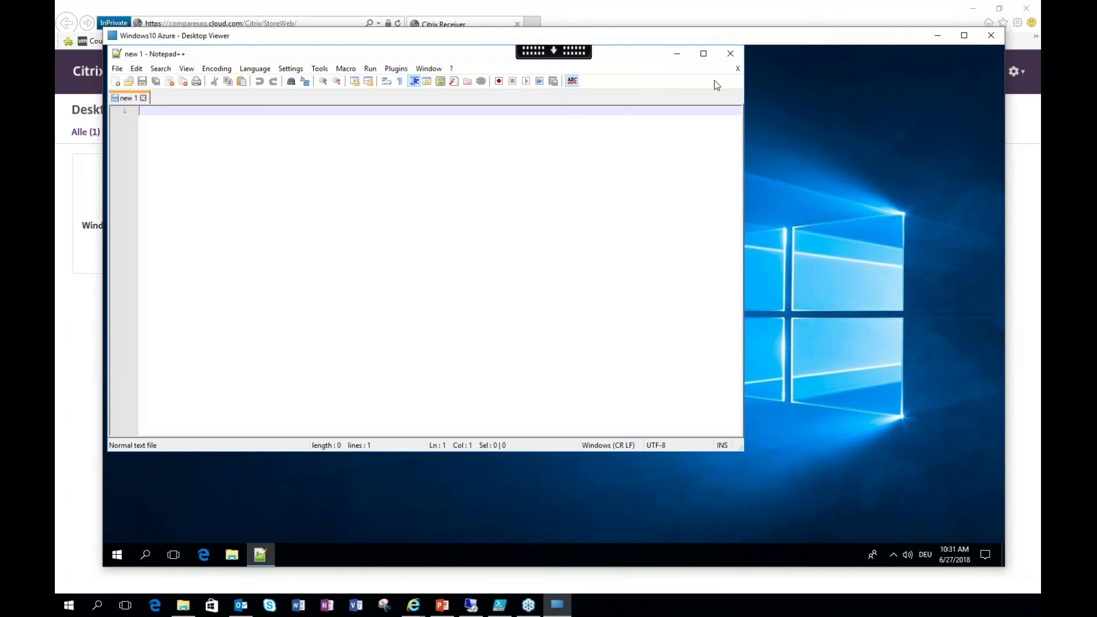
pyautogui.click(731, 53)
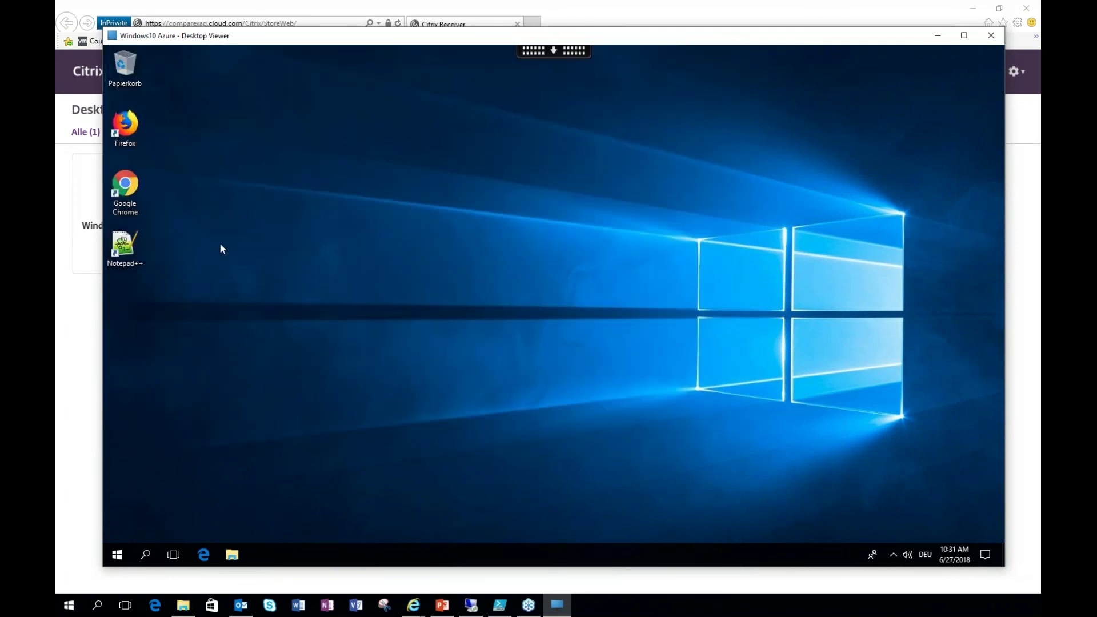
pyautogui.doubleClick(134, 200)
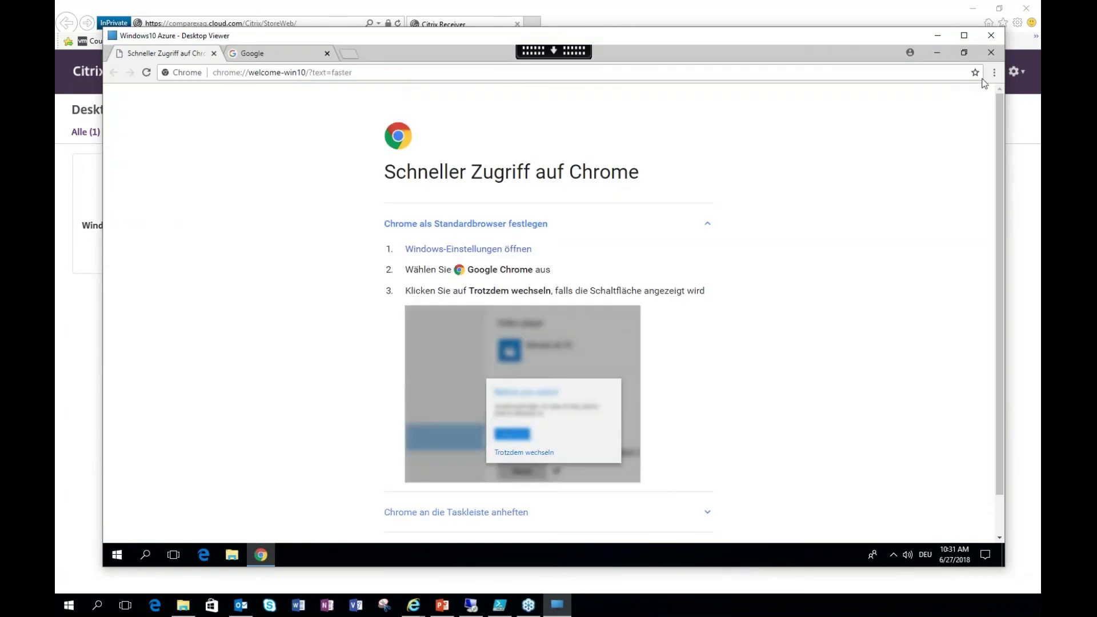
pyautogui.click(991, 52)
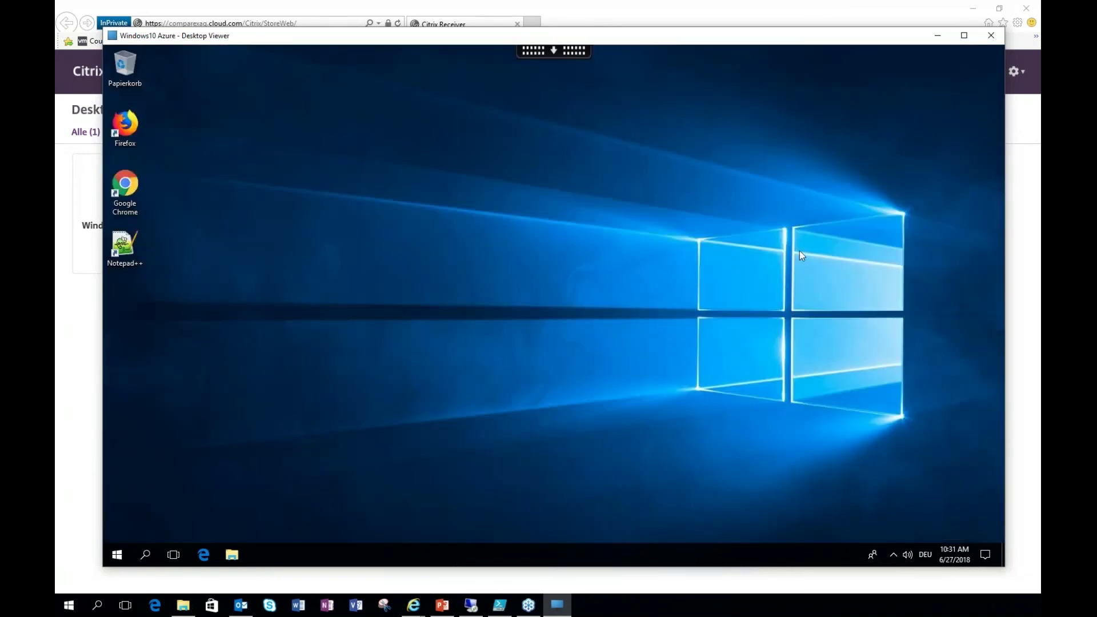
# Step: Start AWS Word 2016 from the remote Start menu and type 'ttuuttututu' in a blank document
pyautogui.click(117, 554)
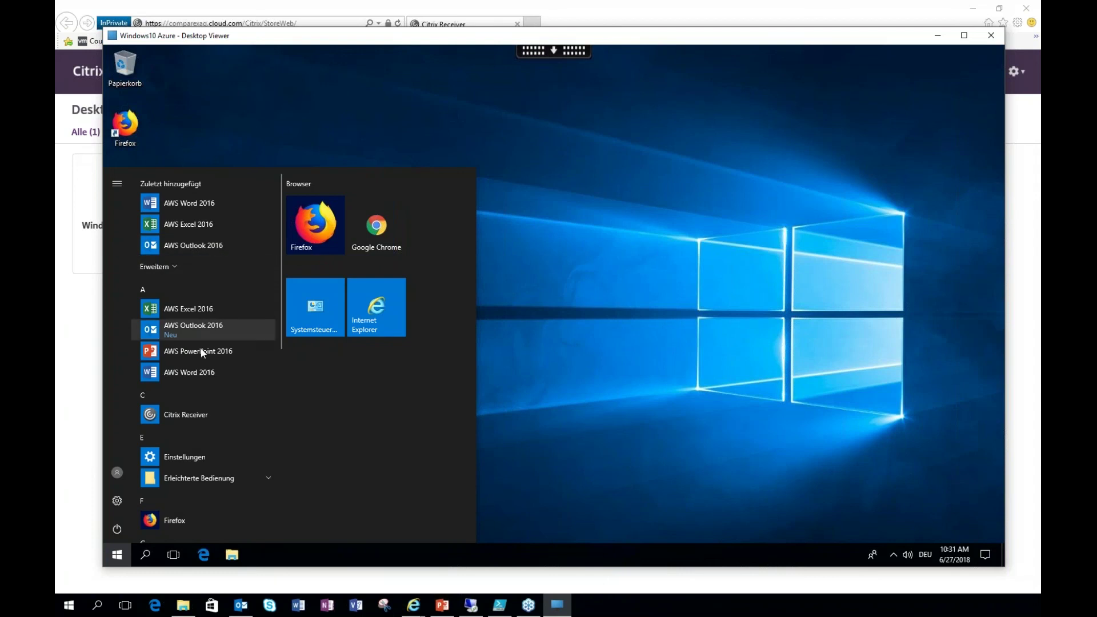
pyautogui.click(196, 372)
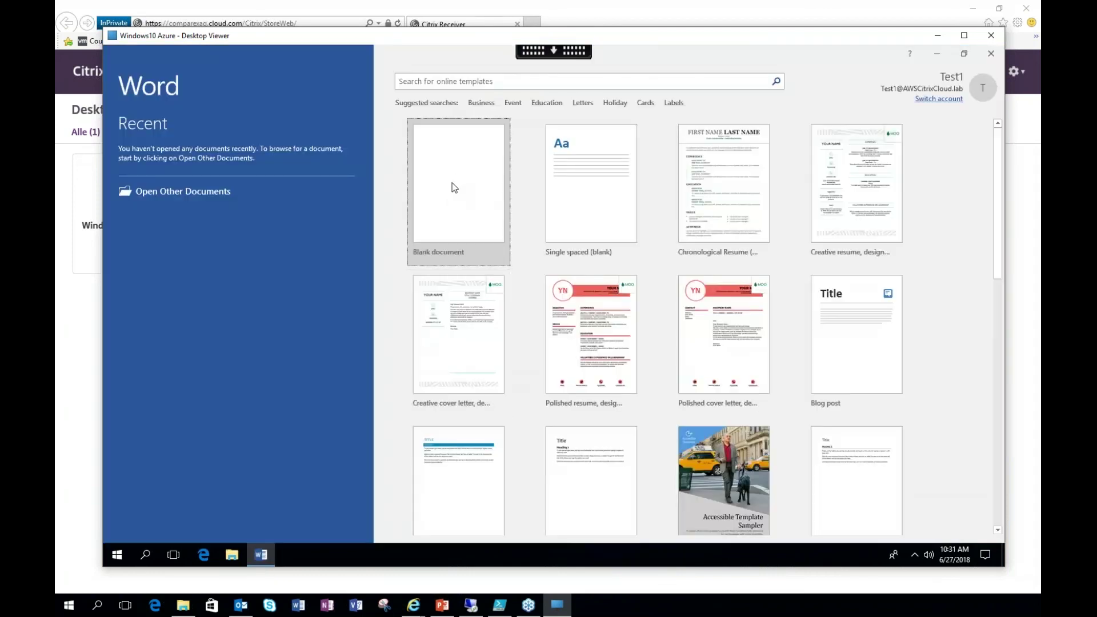
pyautogui.click(454, 187)
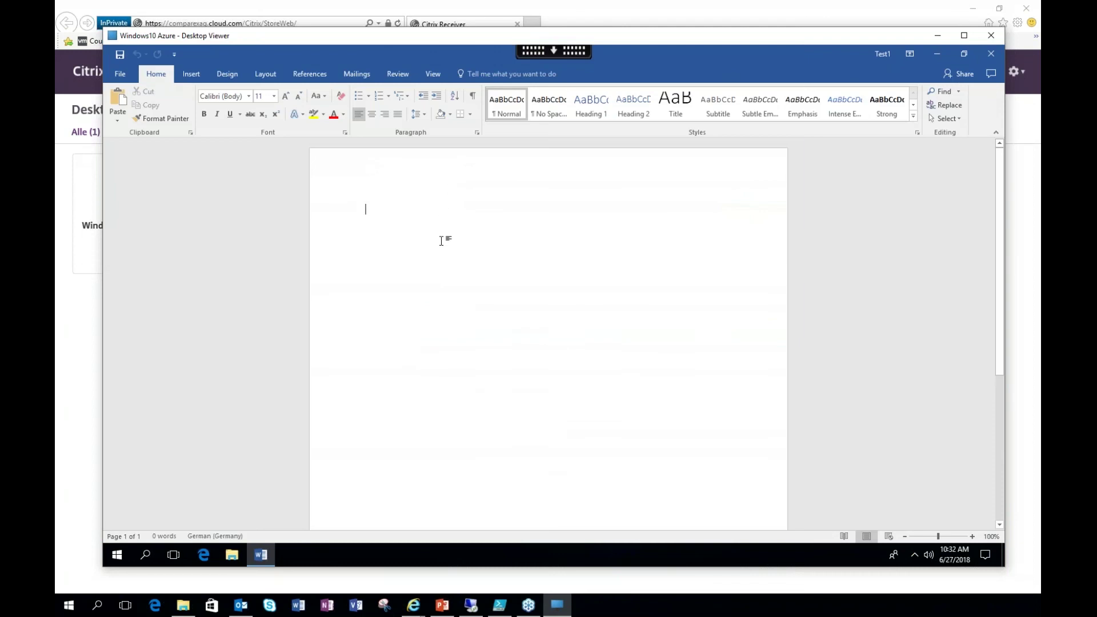
pyautogui.write('ttuuttut')
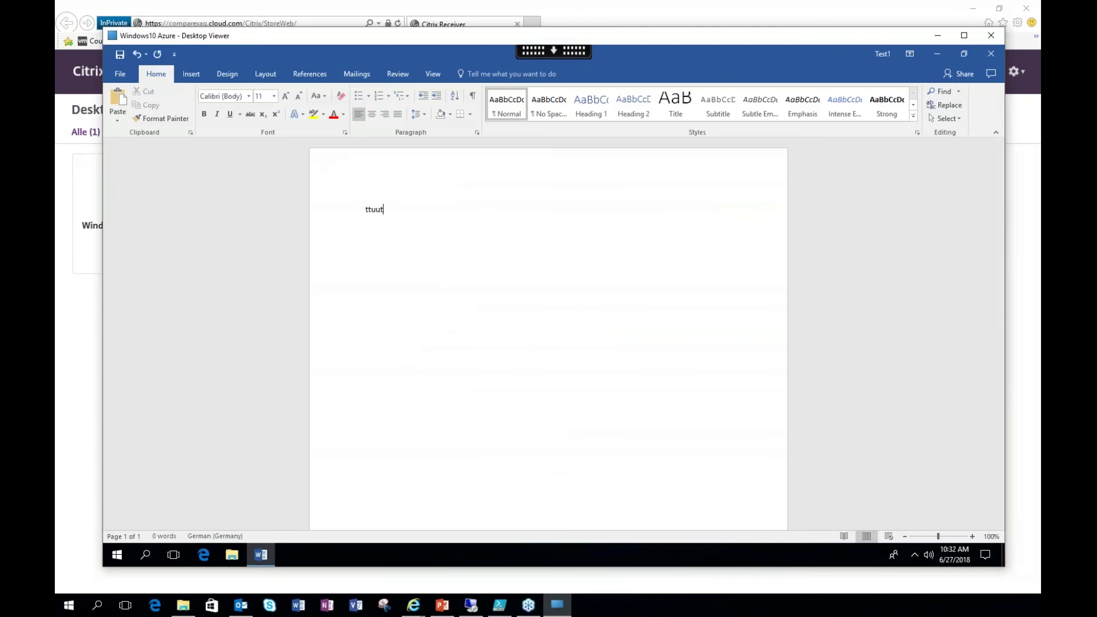
pyautogui.write('utu')
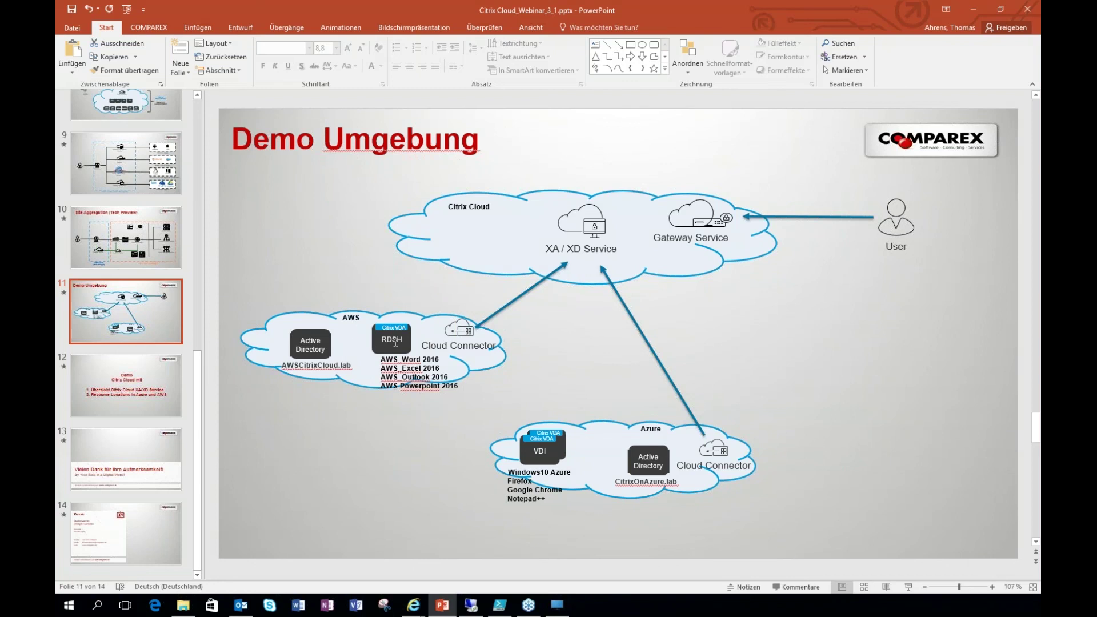
# Step: Select the AWS Word 2016 line on the slide and bring the Desktop Viewer back to front
pyautogui.tripleClick(410, 361)
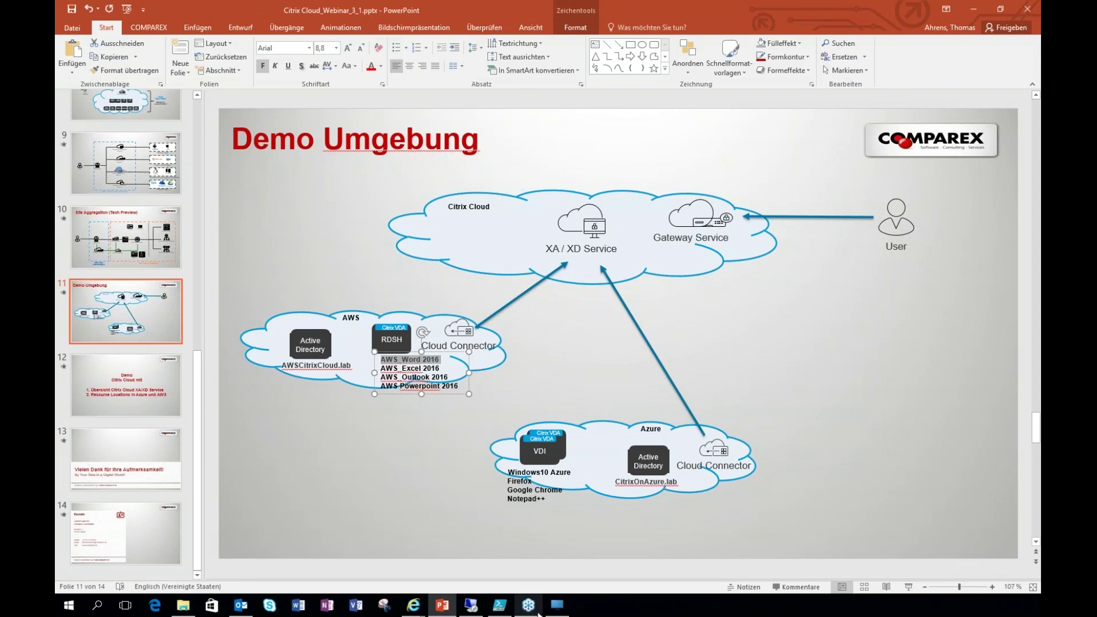
pyautogui.click(557, 606)
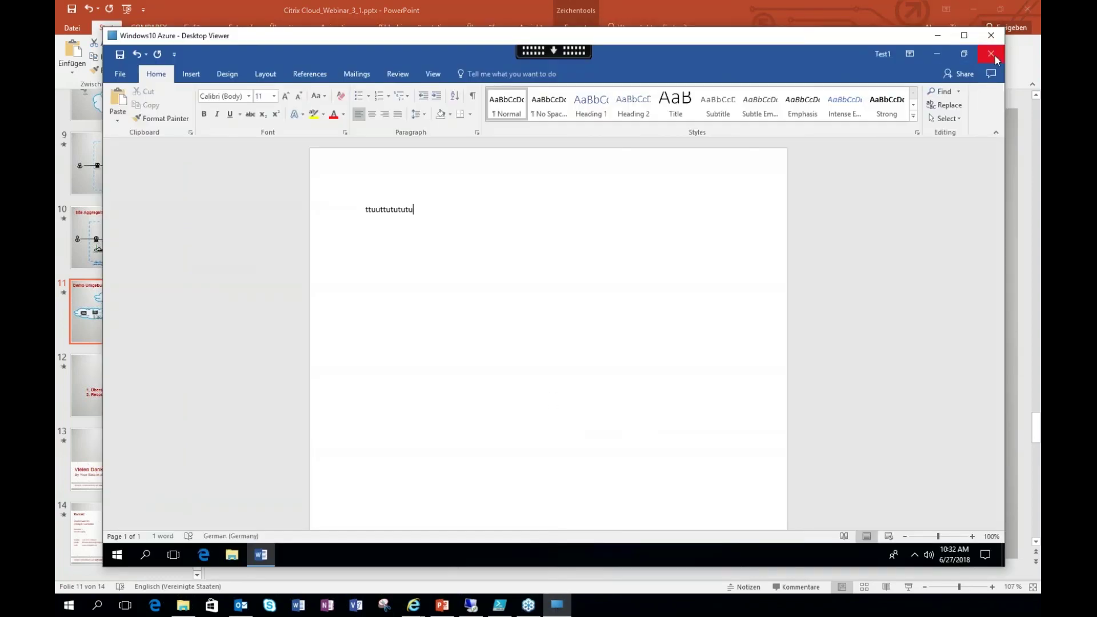
# Step: Minimize Word, launch AWS Excel 2016 from the remote Start menu, then minimize Excel
pyautogui.click(937, 54)
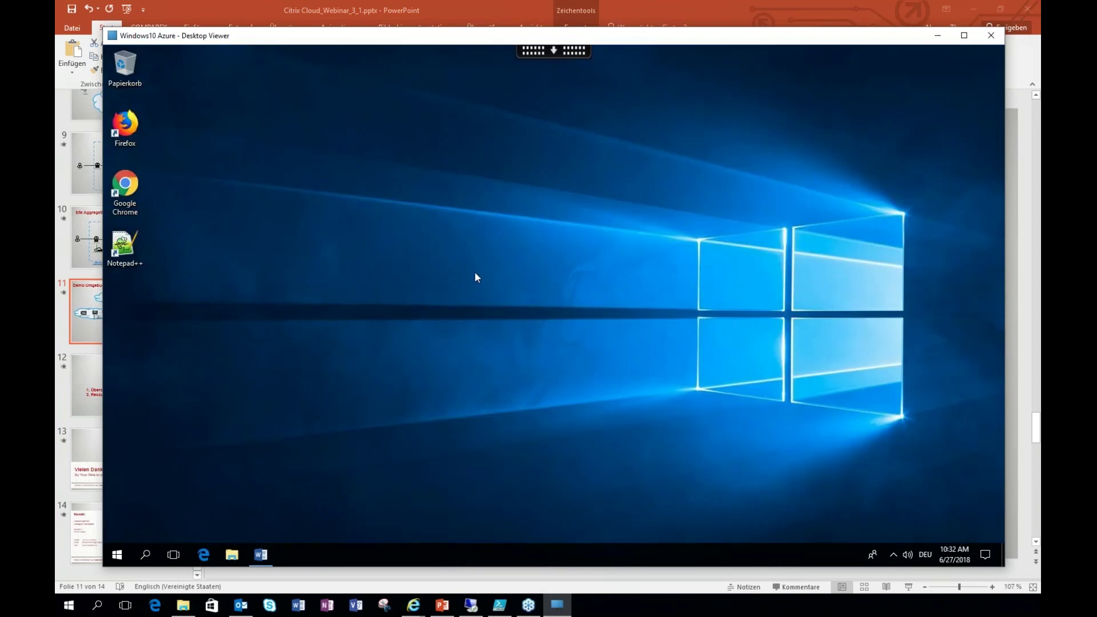
pyautogui.click(116, 556)
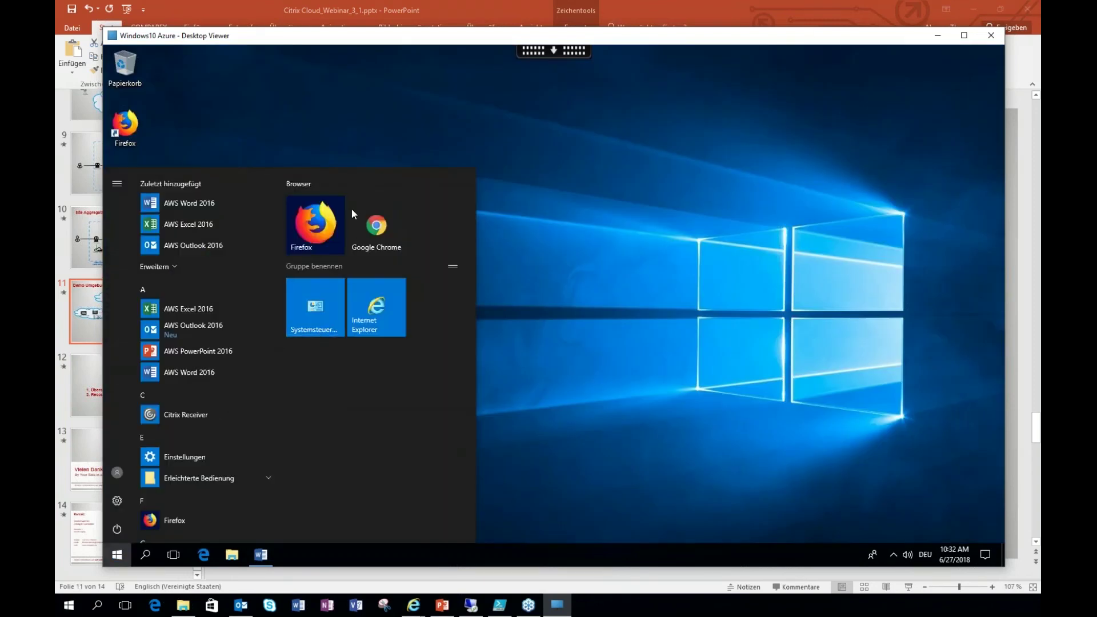
pyautogui.click(190, 314)
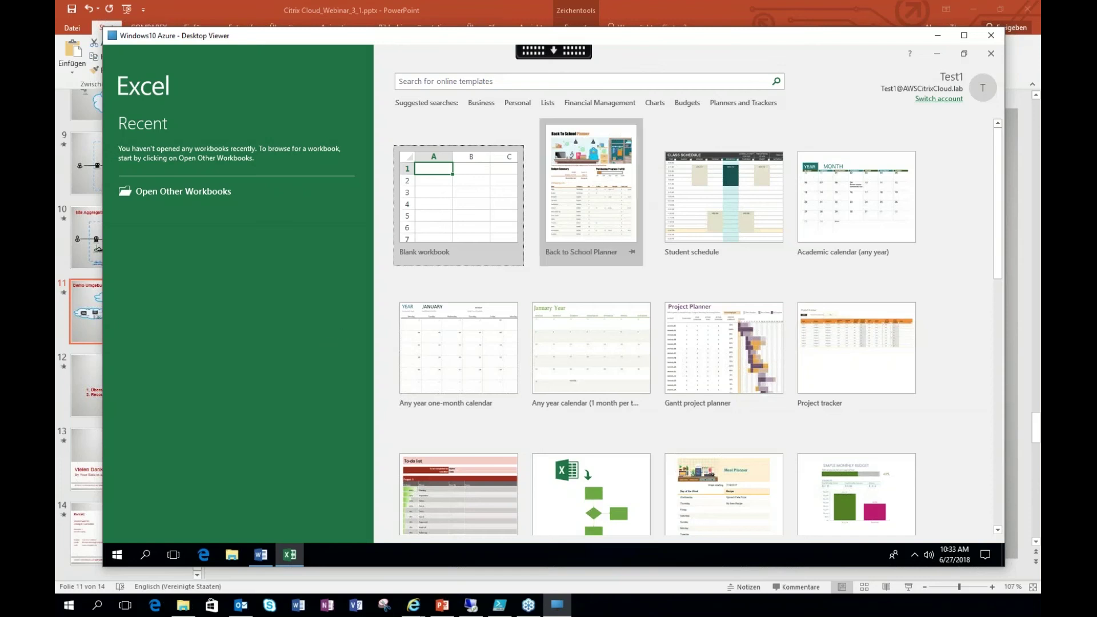
pyautogui.click(941, 56)
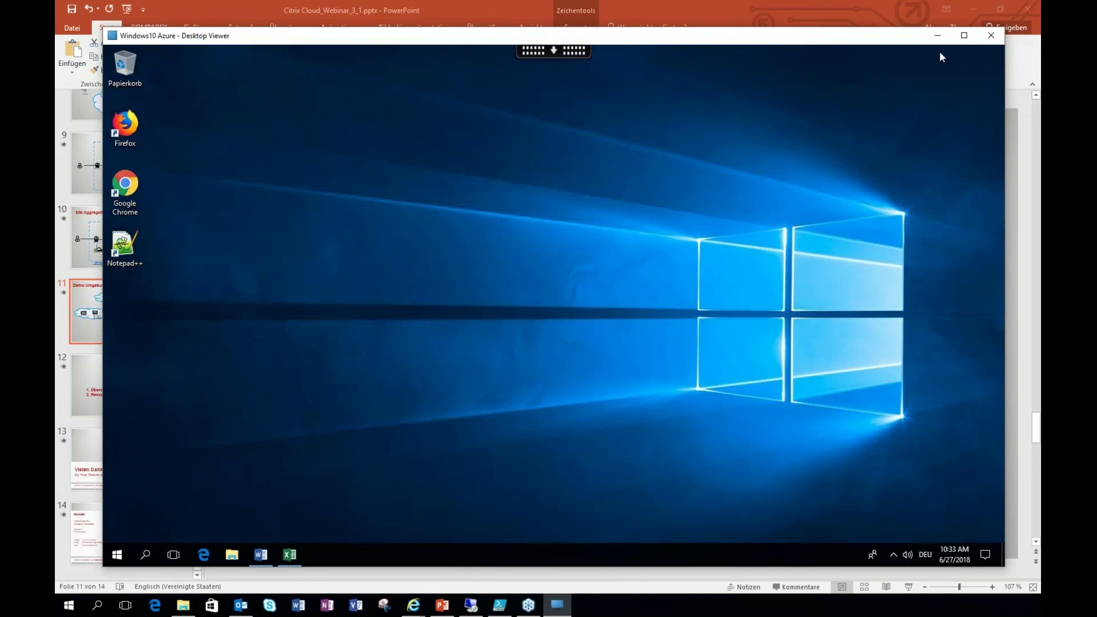